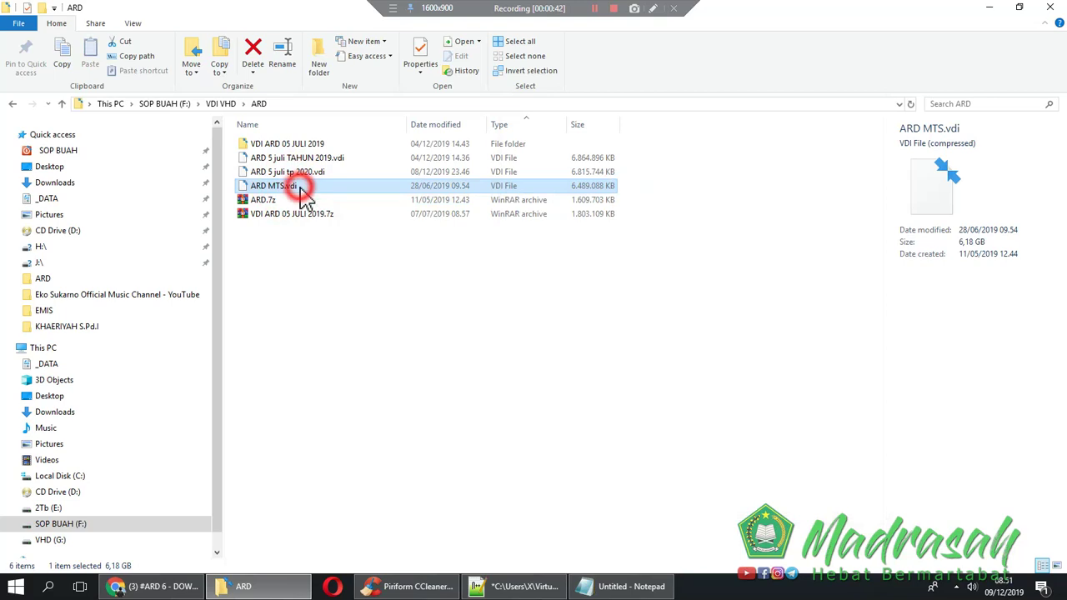
- Bring up the Notepad list of required materials and highlight the line "VDI Ard terbaru"
left_click(626, 588)
left_click(617, 587)
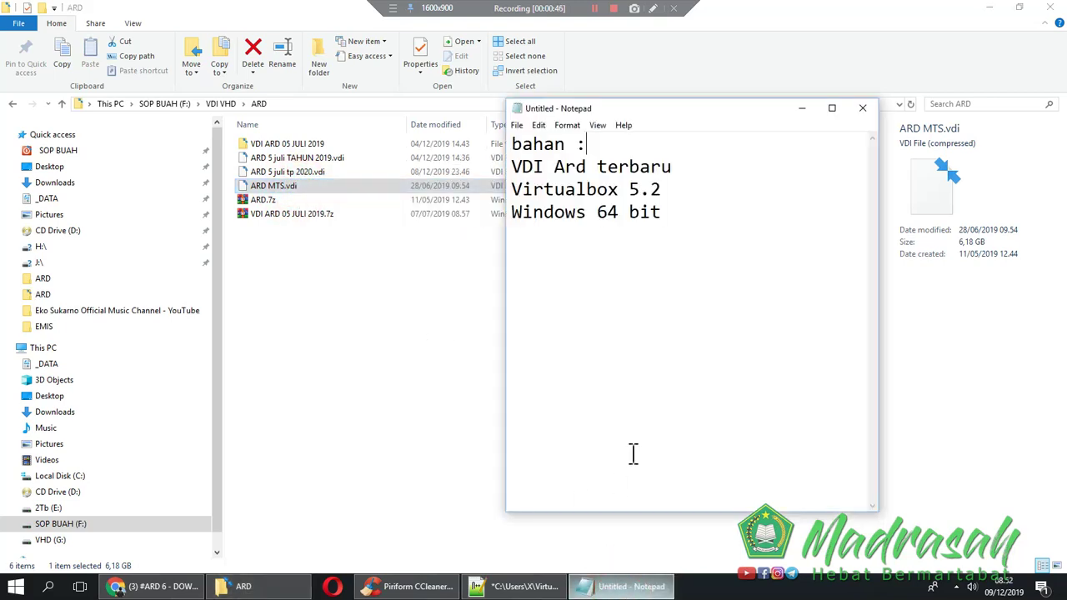
left_click_drag(698, 221, 695, 168)
left_click(567, 167)
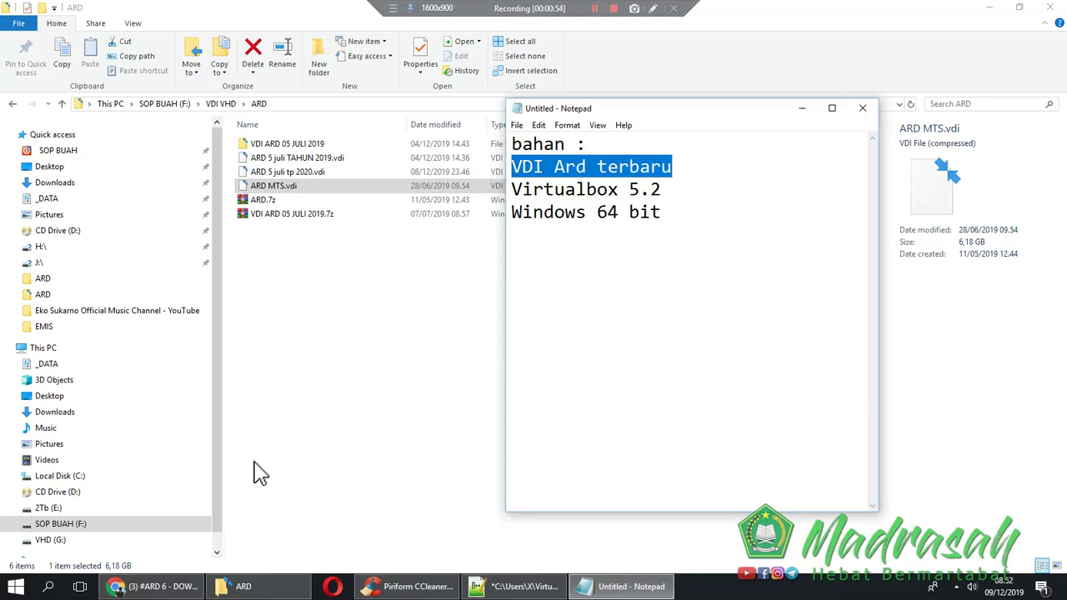
- Switch to the YouTube page in Chrome and review the video description's ARD download link and seven working stages
left_click(172, 588)
scroll(295, 363, "down", 3)
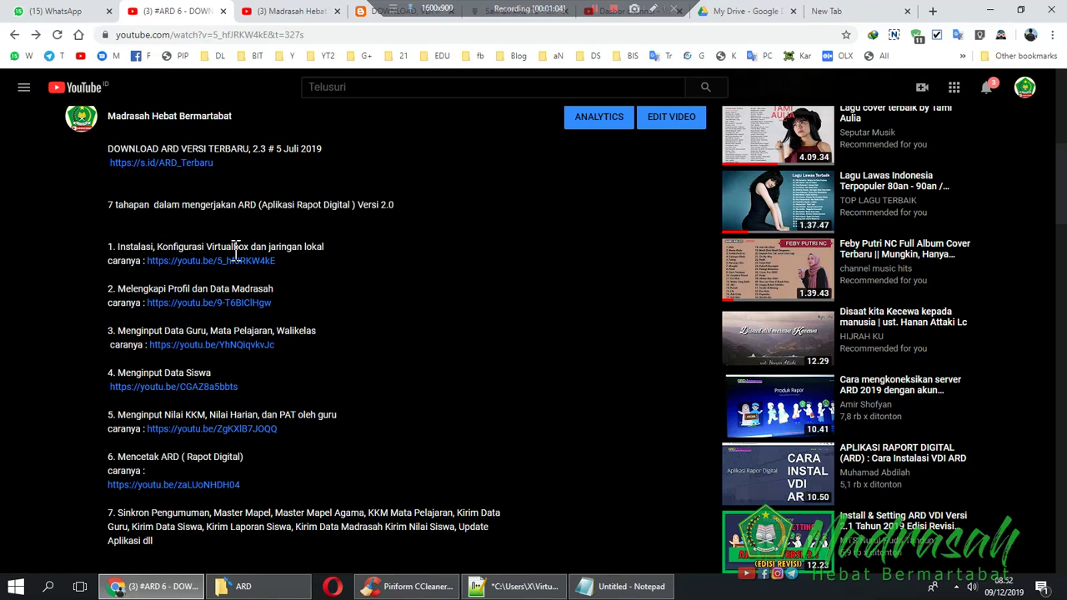
scroll(236, 250, "down", 1)
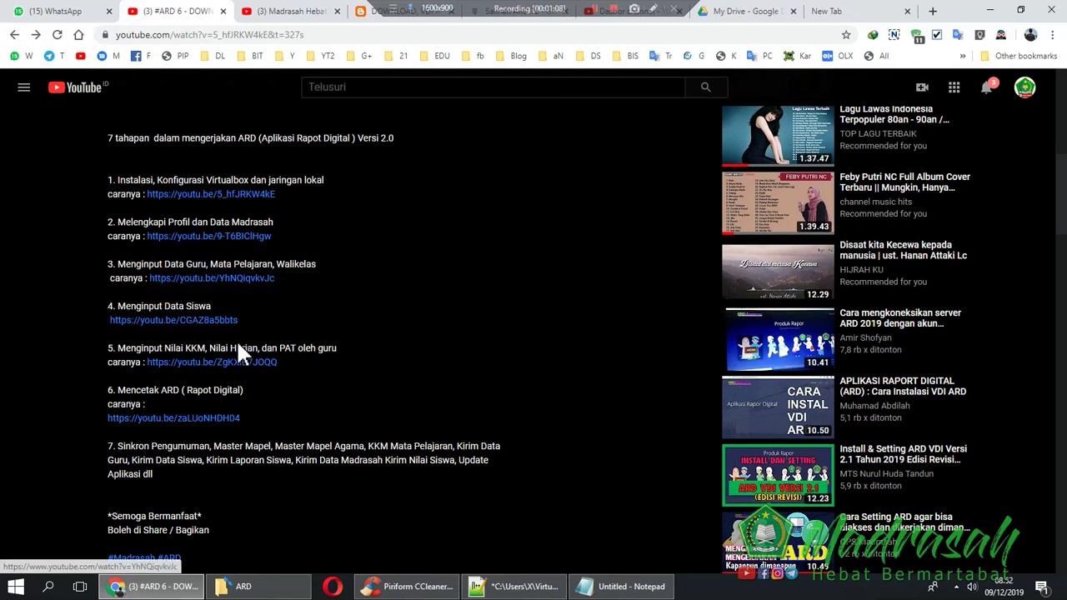
scroll(238, 350, "down", 1)
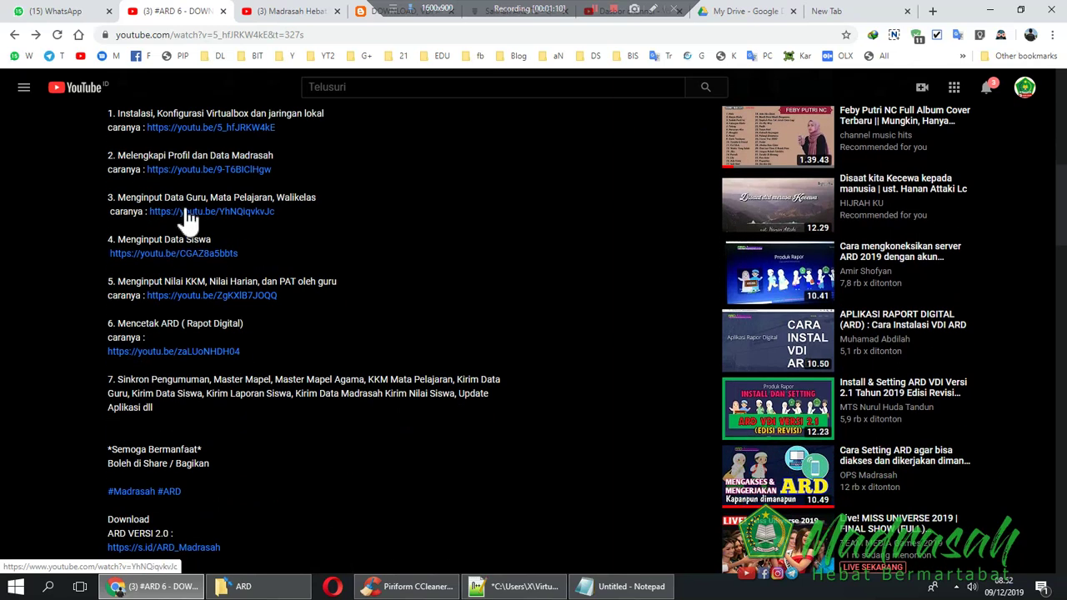
scroll(185, 229, "up", 1)
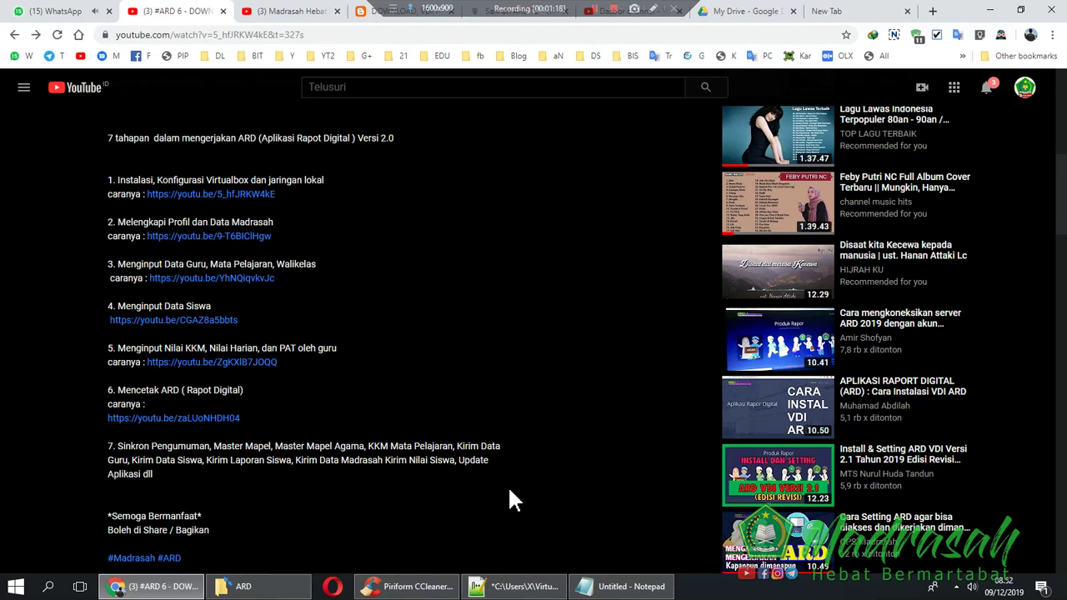
- Return to the Notepad materials list and point out the "Virtualbox 5.2" requirement
left_click(625, 587)
left_click_drag(672, 170, 673, 193)
double_click(673, 192)
left_click(675, 190)
- Highlight the "Windows 64 bit" requirement in the materials list, then clear the selection
left_click_drag(672, 214, 508, 214)
left_click_drag(679, 219, 514, 212)
left_click(633, 215)
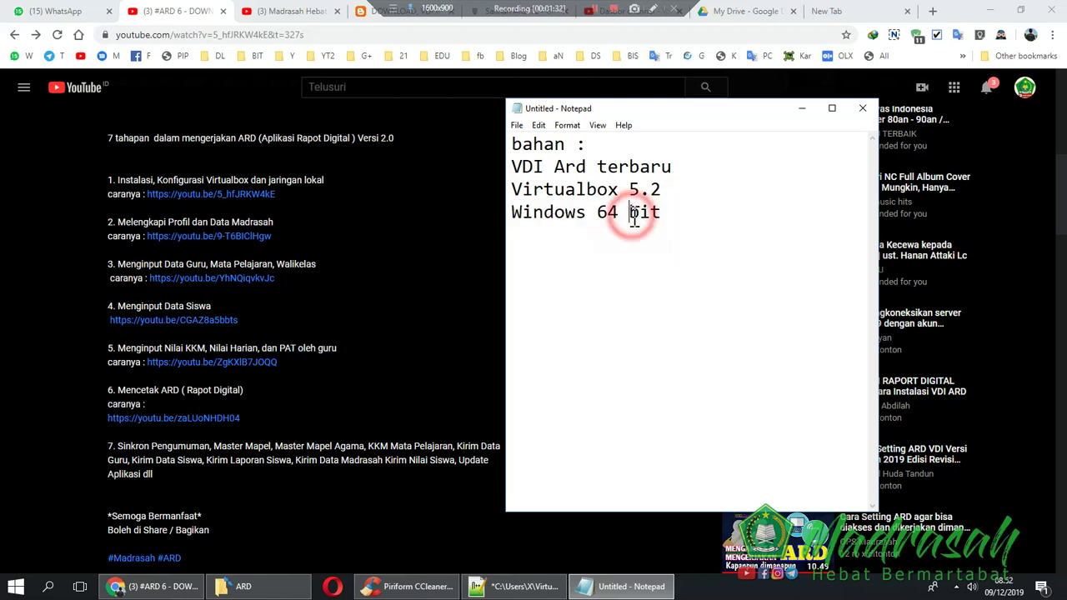
left_click_drag(671, 214, 520, 212)
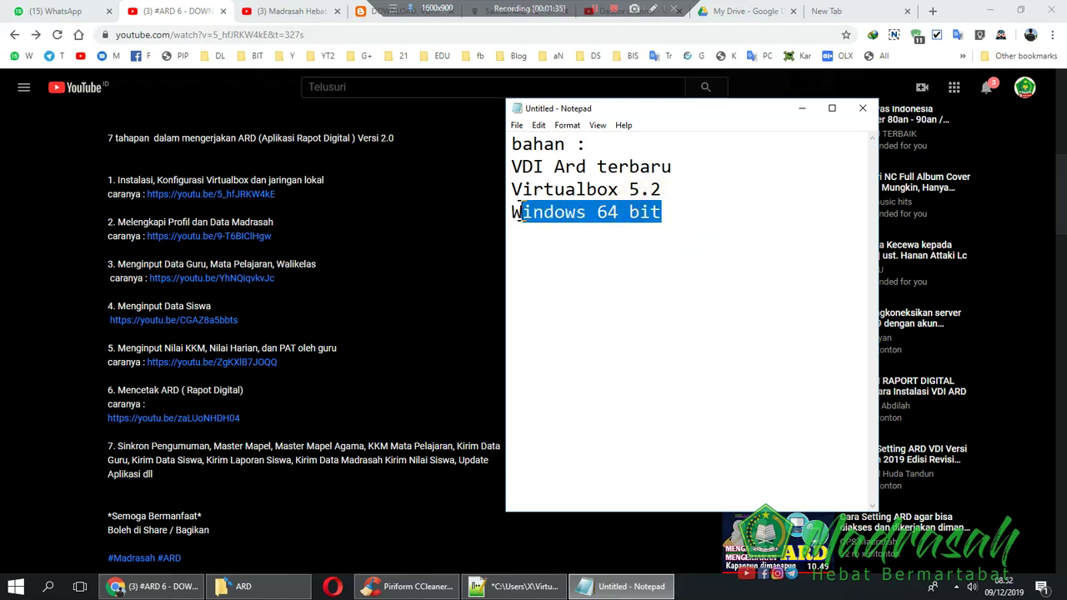
left_click(678, 218)
left_click_drag(608, 215, 619, 214)
left_click(688, 216)
left_click_drag(689, 217, 512, 215)
left_click(660, 216)
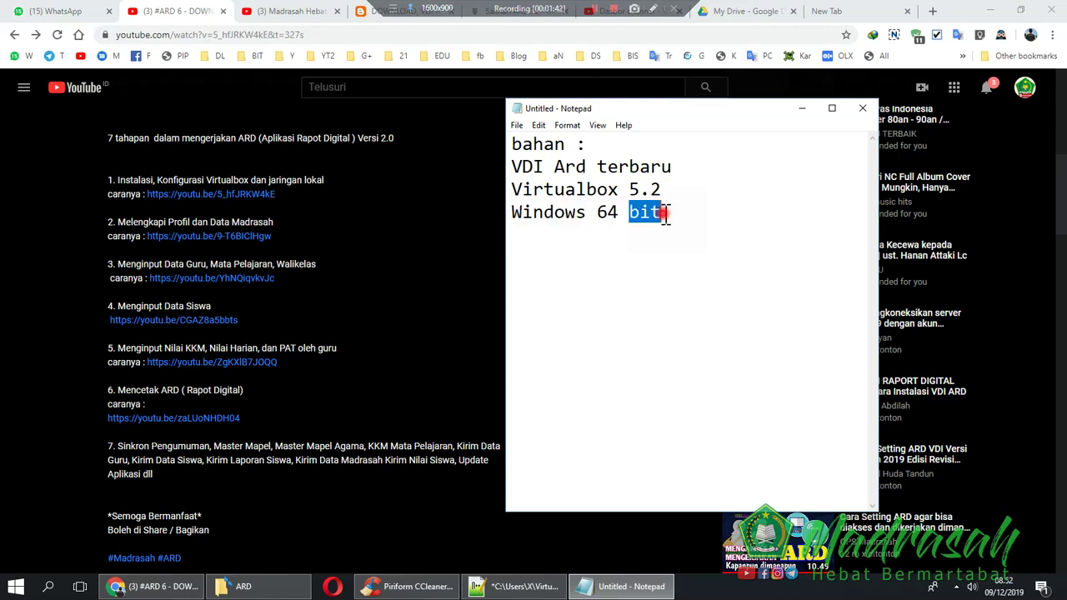
key("shift+Home")
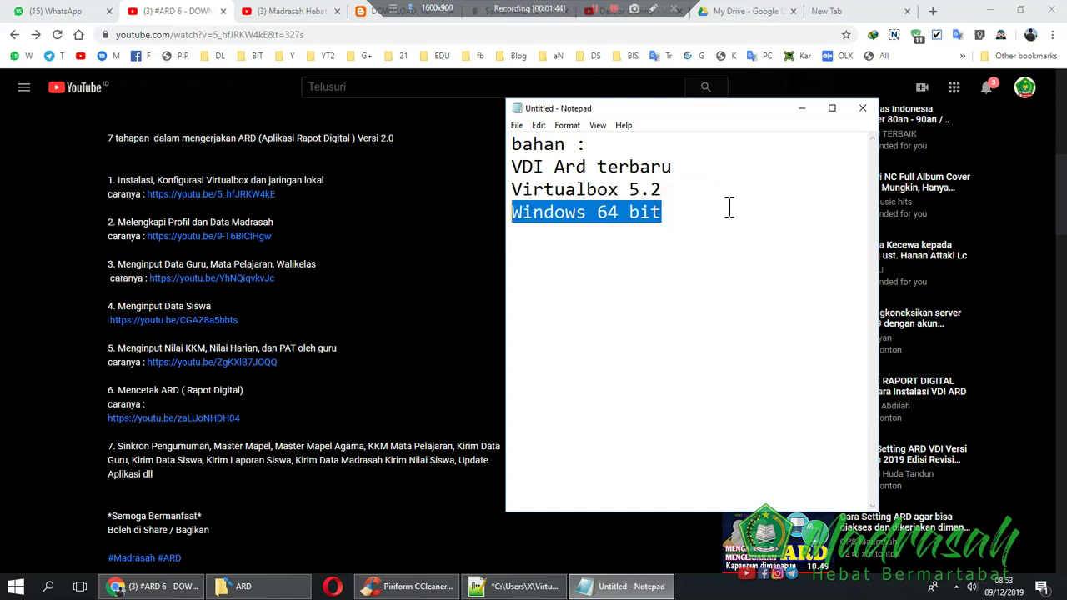
left_click(617, 212)
- Check the computer's system type in the This PC properties from the desktop, and close the System window
key("super+d")
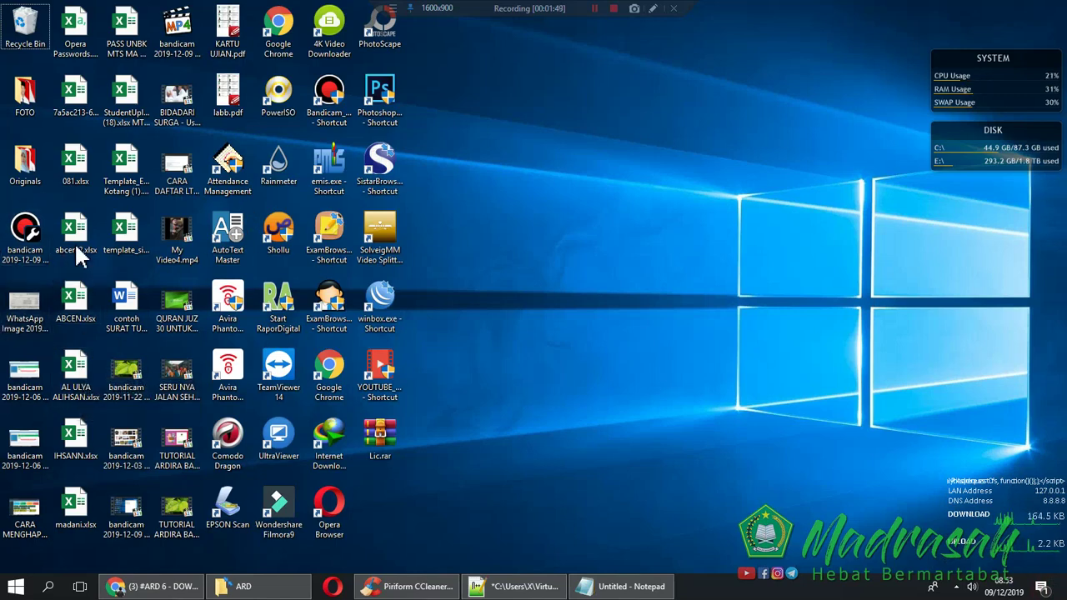
key("super")
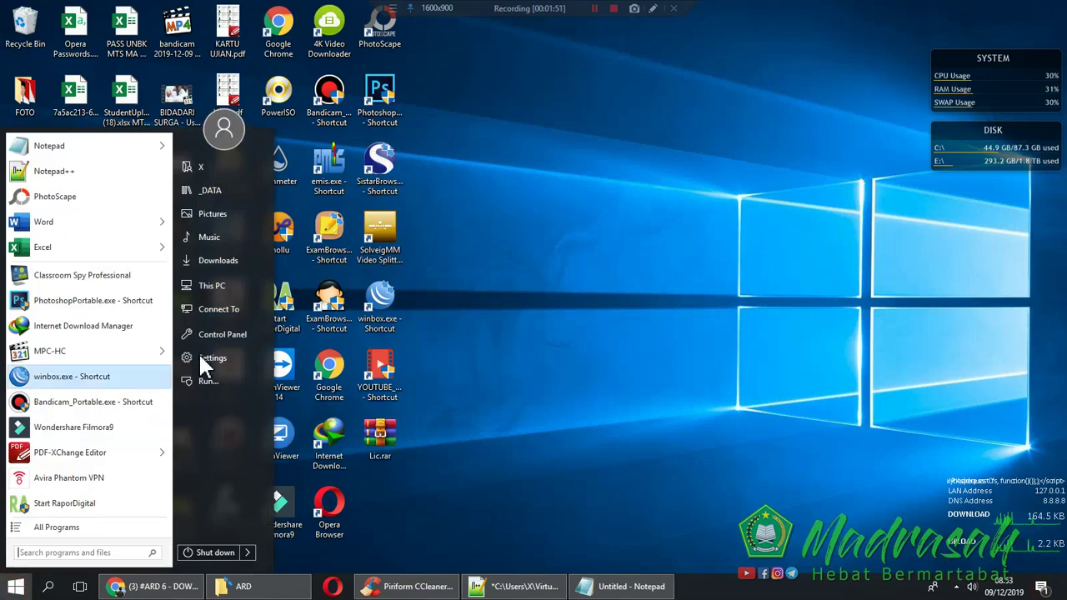
right_click(212, 284)
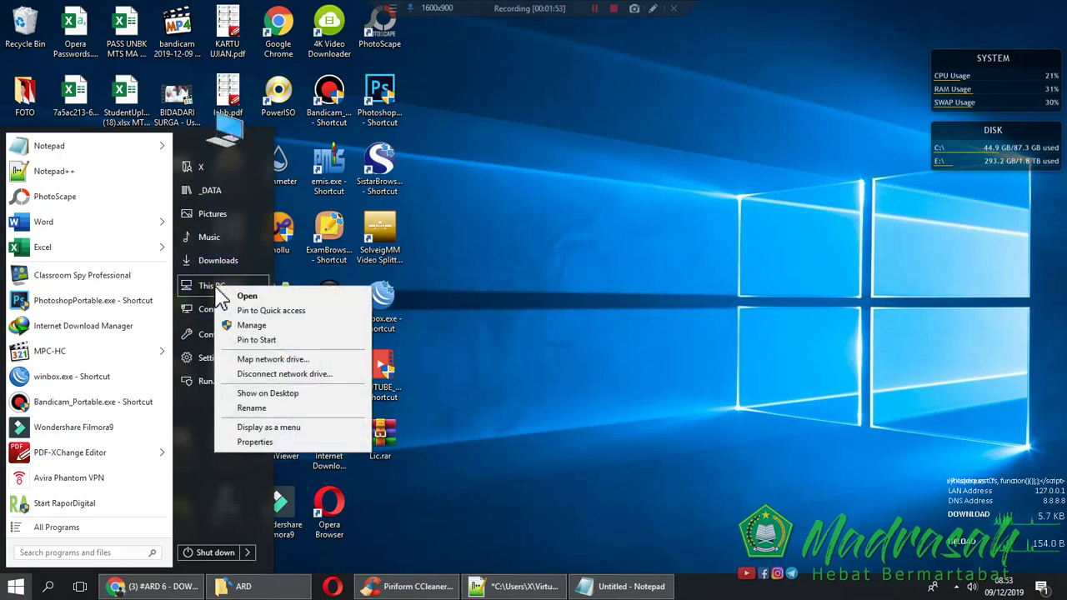
left_click(325, 440)
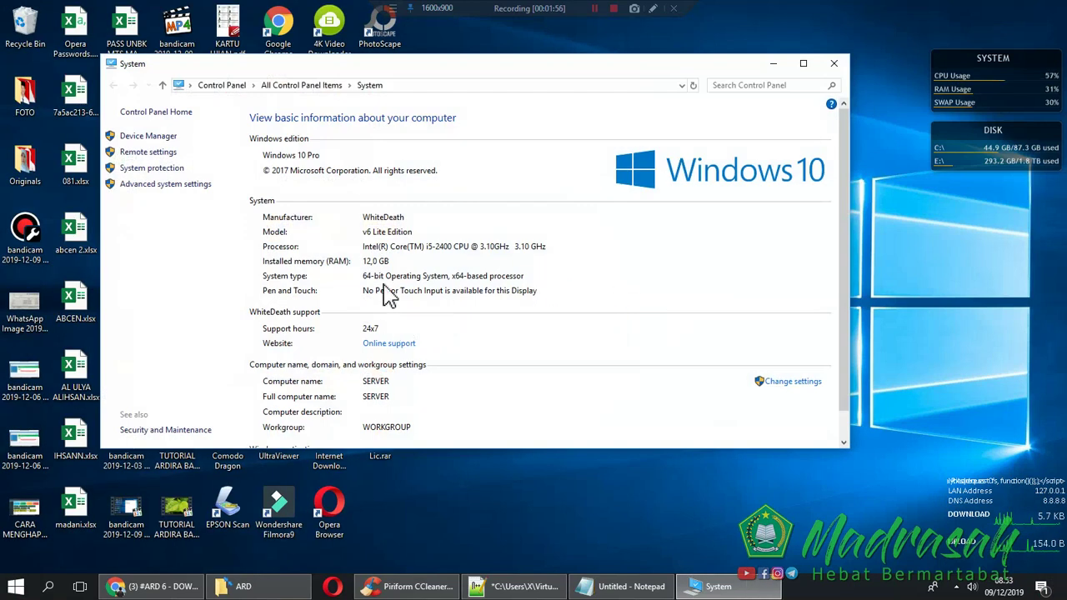
left_click(350, 283)
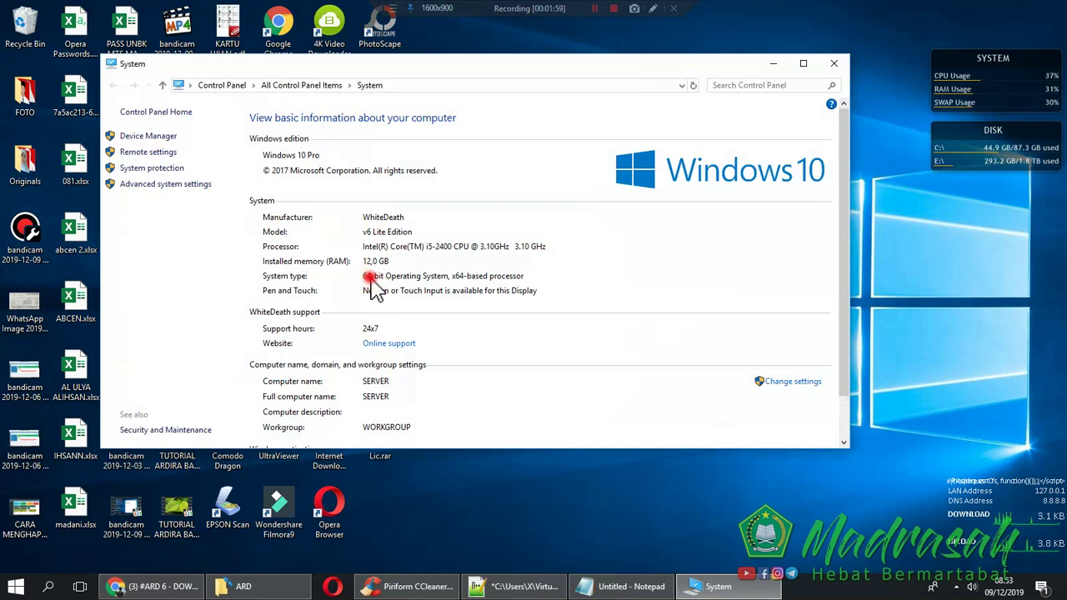
left_click(833, 64)
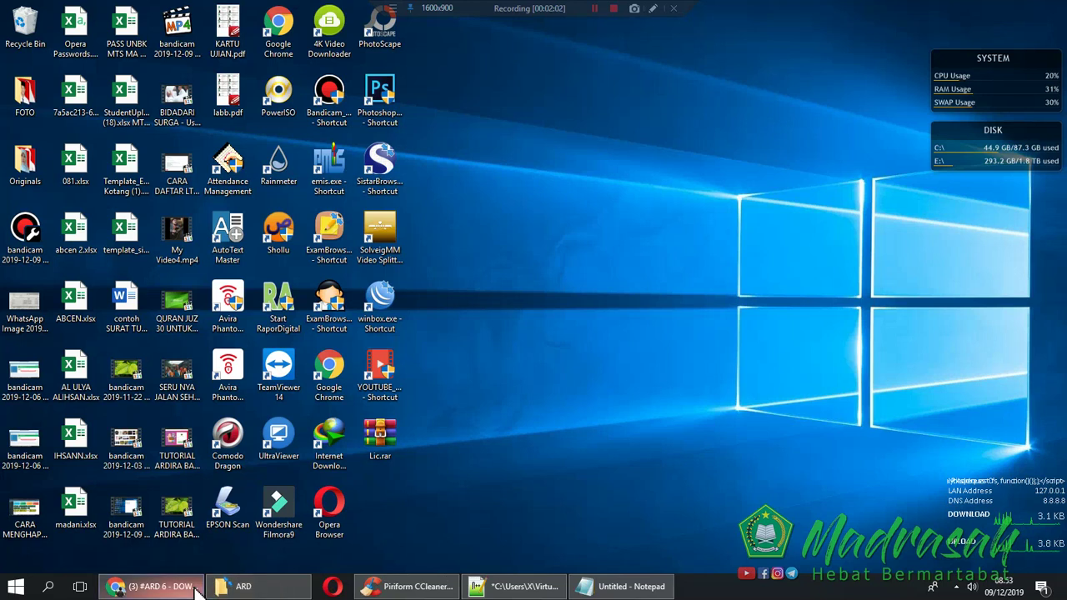
- Reopen the Notepad materials list and highlight the Virtualbox item as the requirement to install
left_click(629, 586)
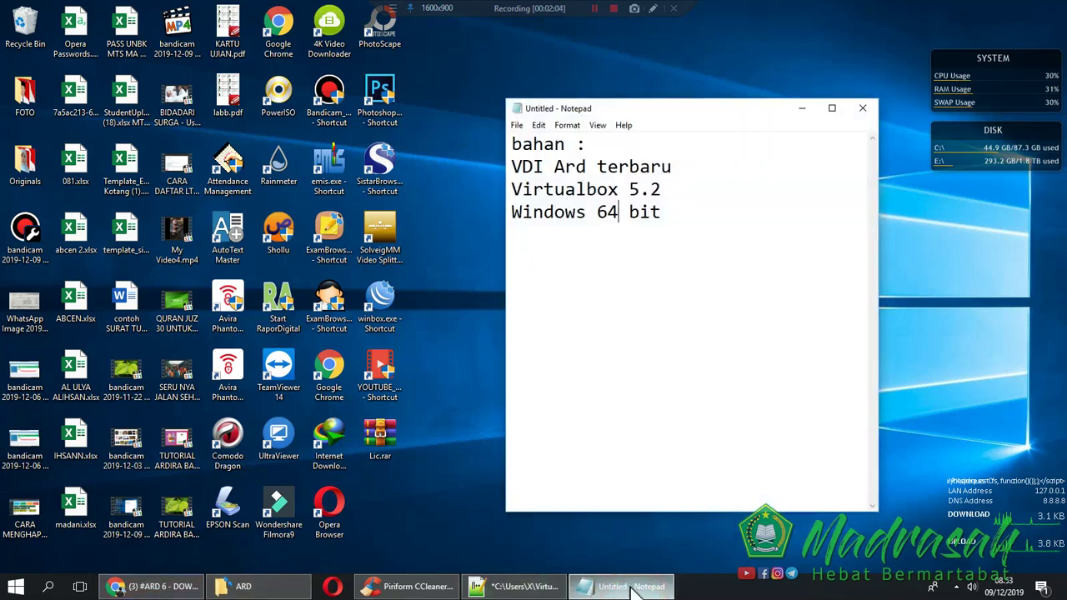
left_click(608, 189)
key("shift+Home")
left_click(612, 189)
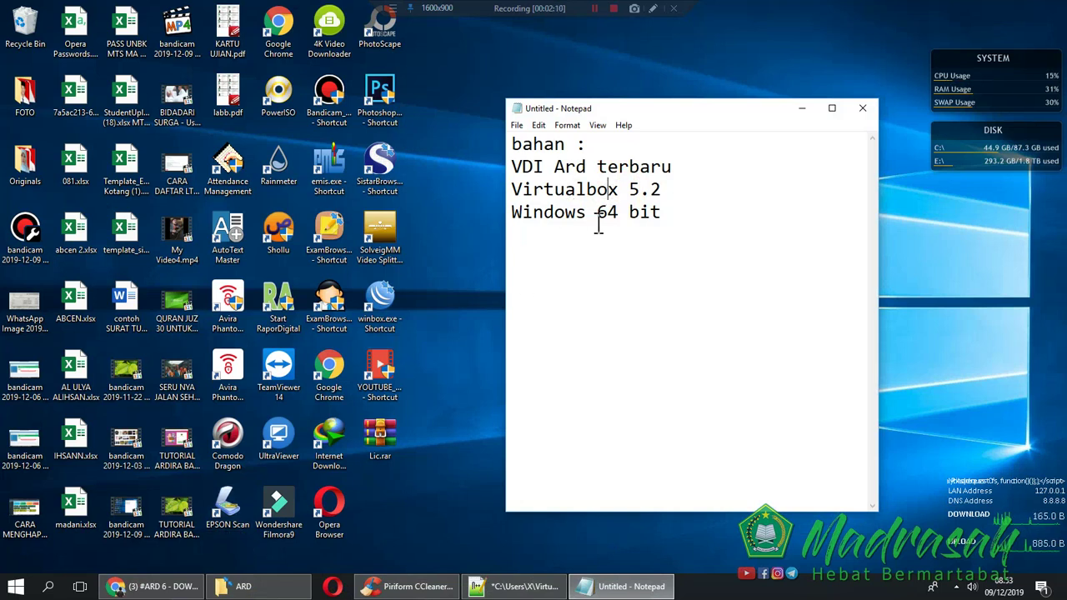
- Switch to File Explorer, sort the SOP BUAH (F:) drive by type and open the VDI VHD folder
left_click(250, 585)
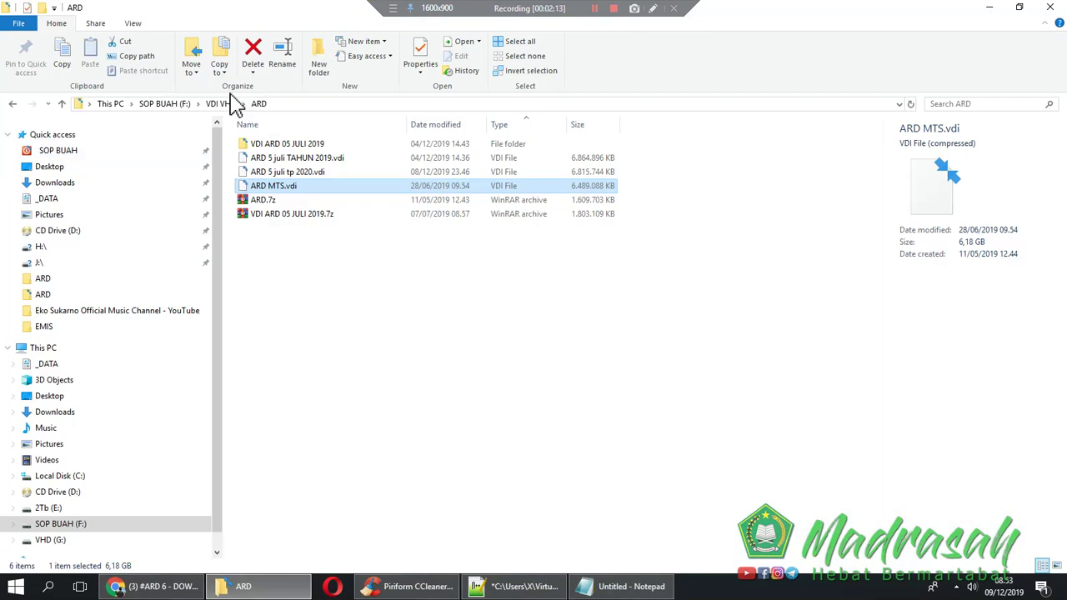
left_click(180, 104)
left_click(672, 336)
scroll(672, 334, "down", 5)
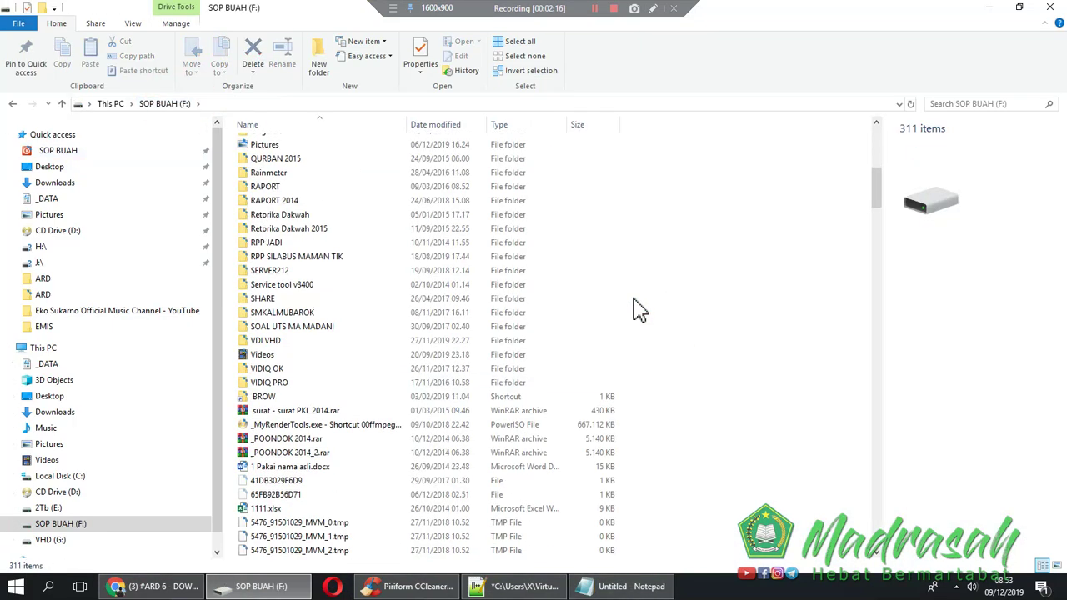
left_click(519, 124)
scroll(611, 283, "down", 20)
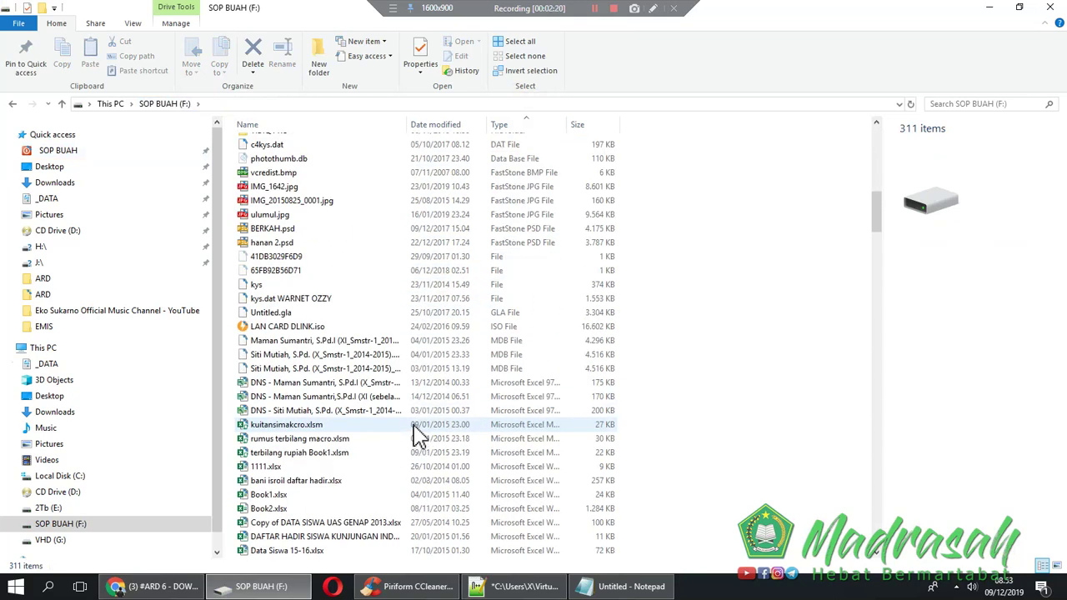
scroll(417, 439, "up", 12)
left_click(328, 276)
key("v")
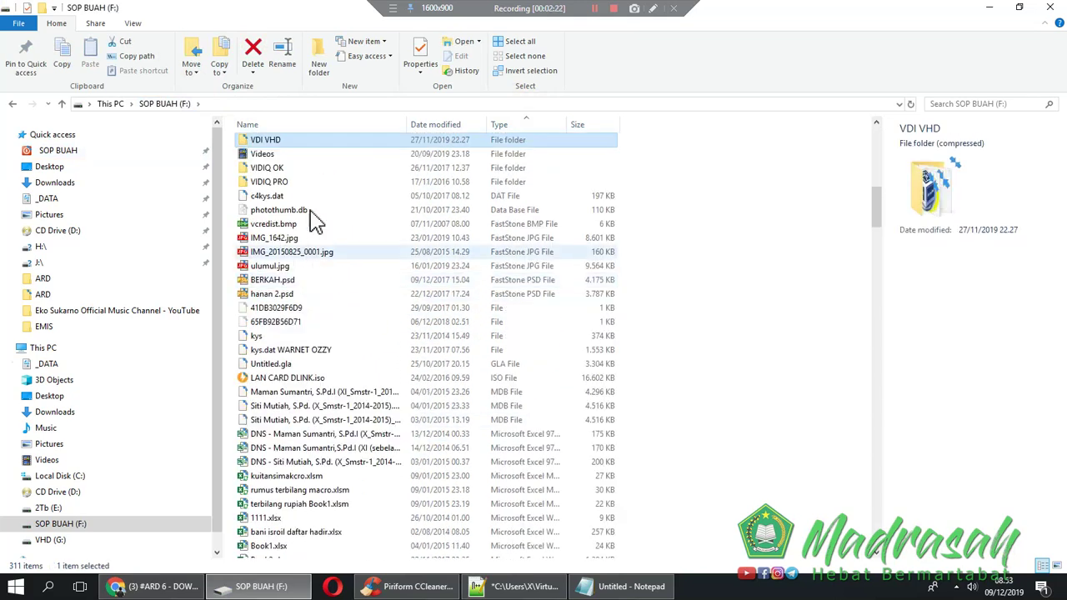
double_click(283, 140)
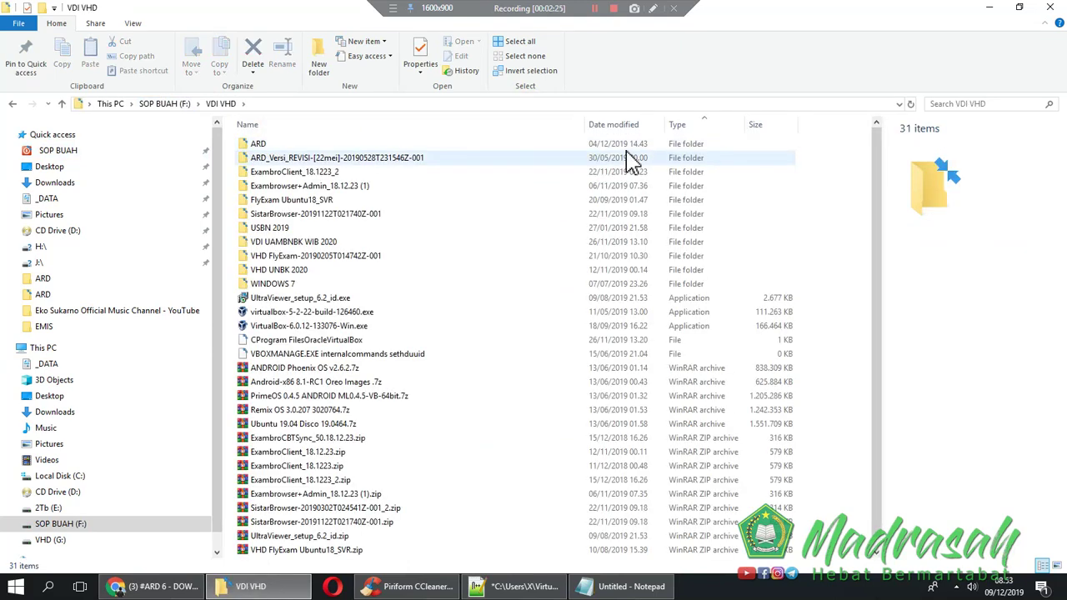
- Compare the two VirtualBox installers and launch virtualbox-5-2-22-build-126460.exe
left_click(337, 312)
left_click(343, 326)
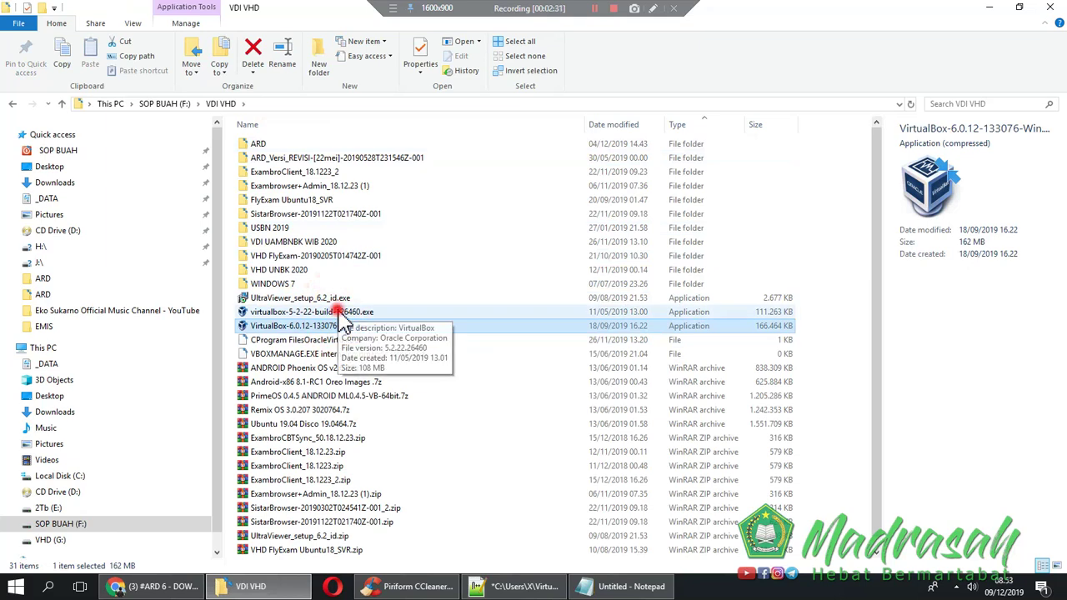
left_click(337, 314)
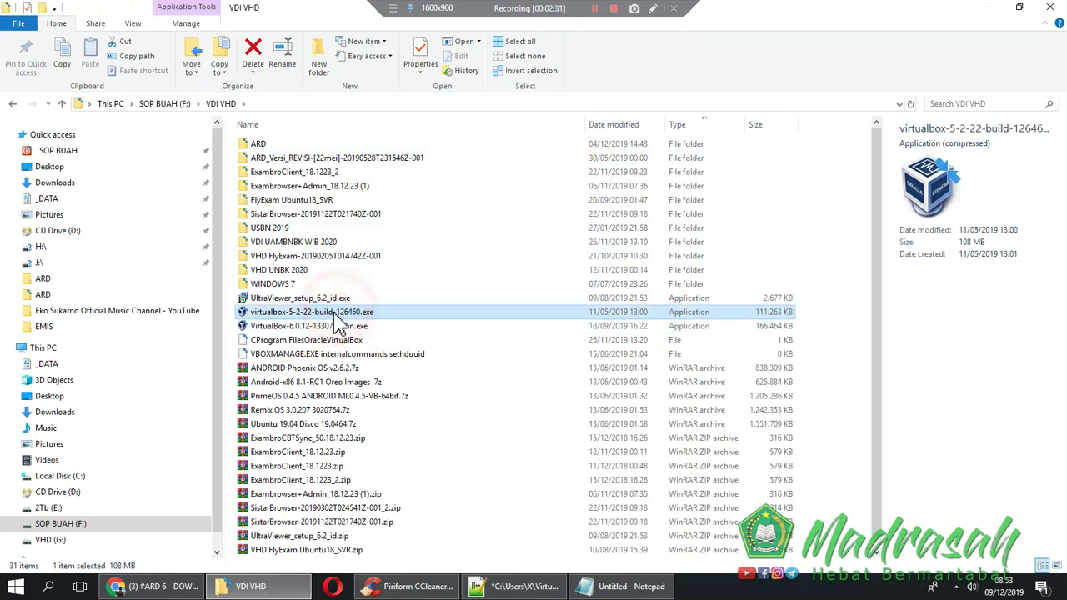
double_click(333, 314)
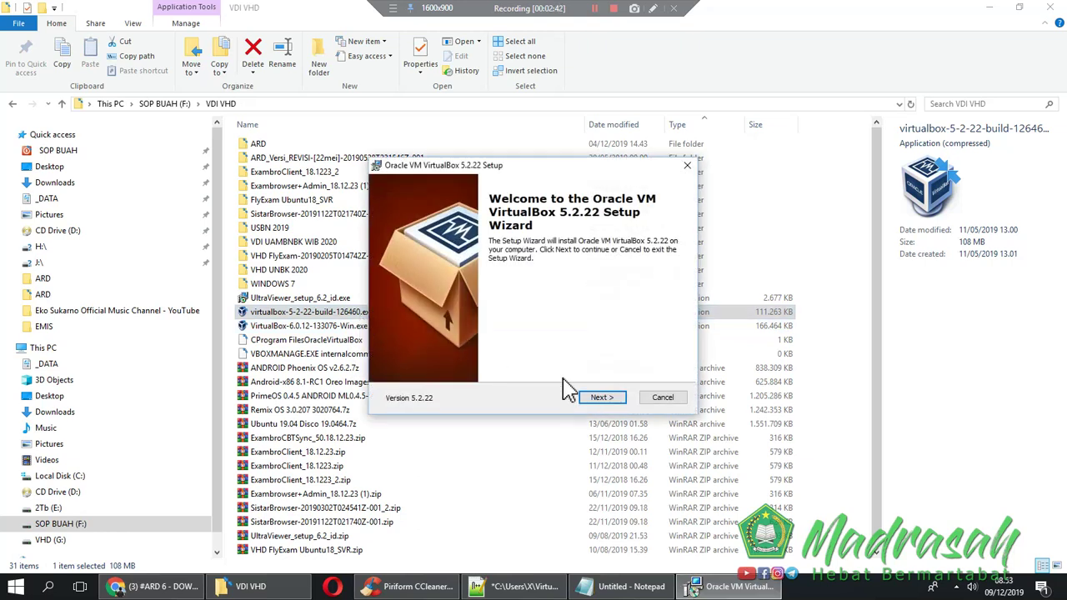
- Go through the VirtualBox 5.2.22 setup with the default options, accept the network interfaces warning and start the installation
left_click(601, 399)
left_click(612, 400)
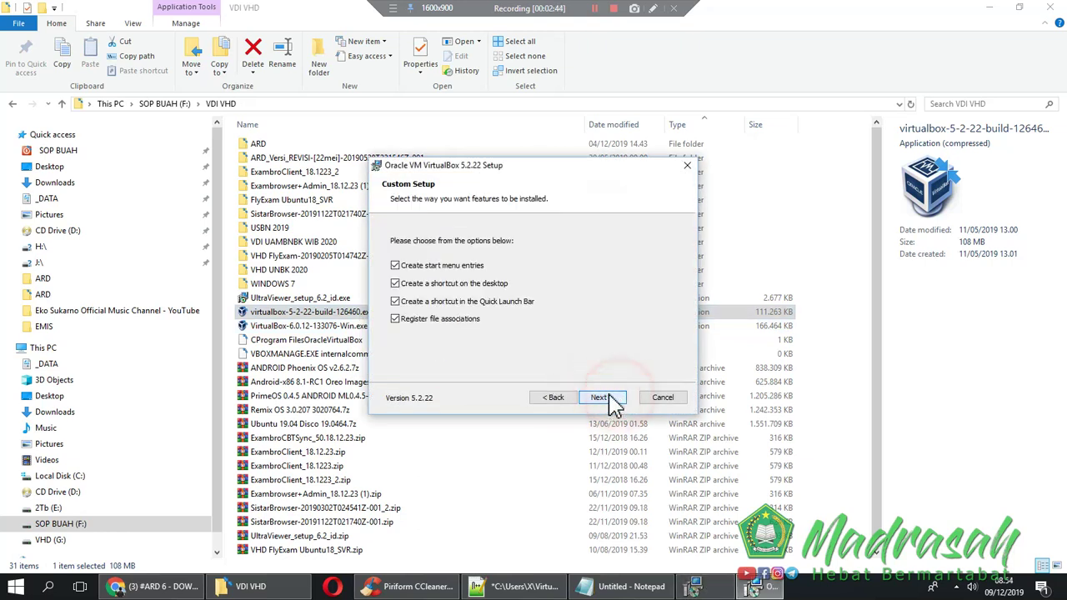
left_click(613, 402)
left_click(611, 402)
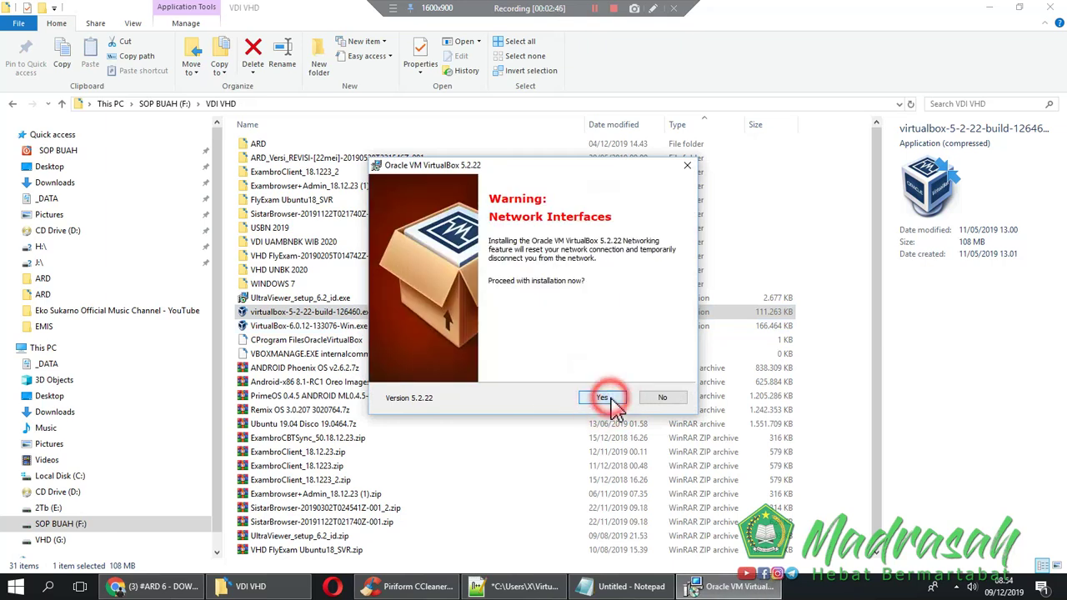
left_click(602, 398)
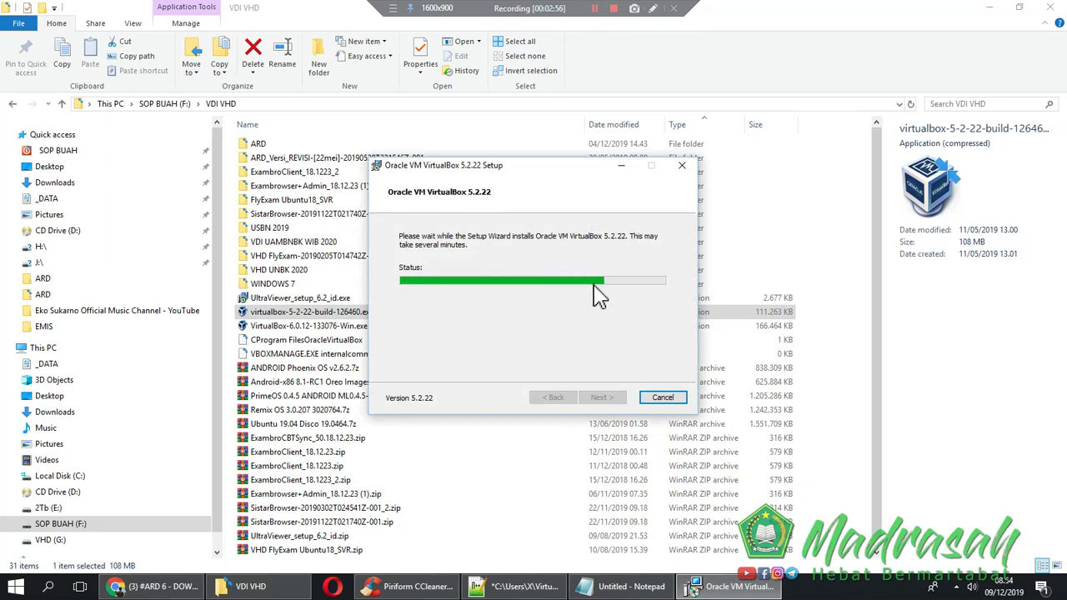
- Open the Windows network adapter options during the installation and select the VirtualBox Host-Only Network adapter
left_click(958, 587)
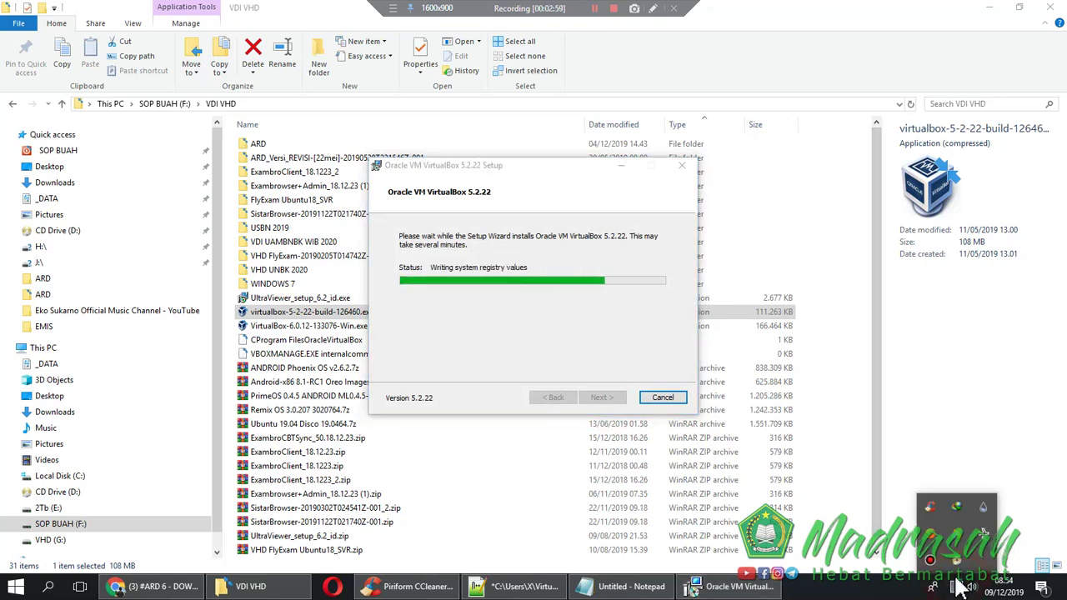
right_click(983, 534)
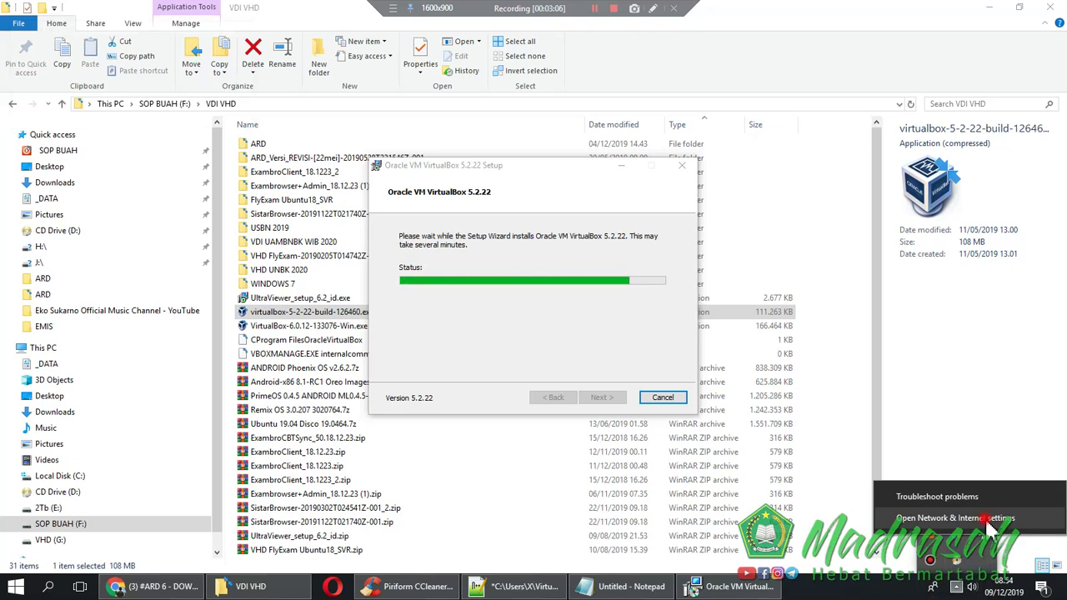
left_click(989, 525)
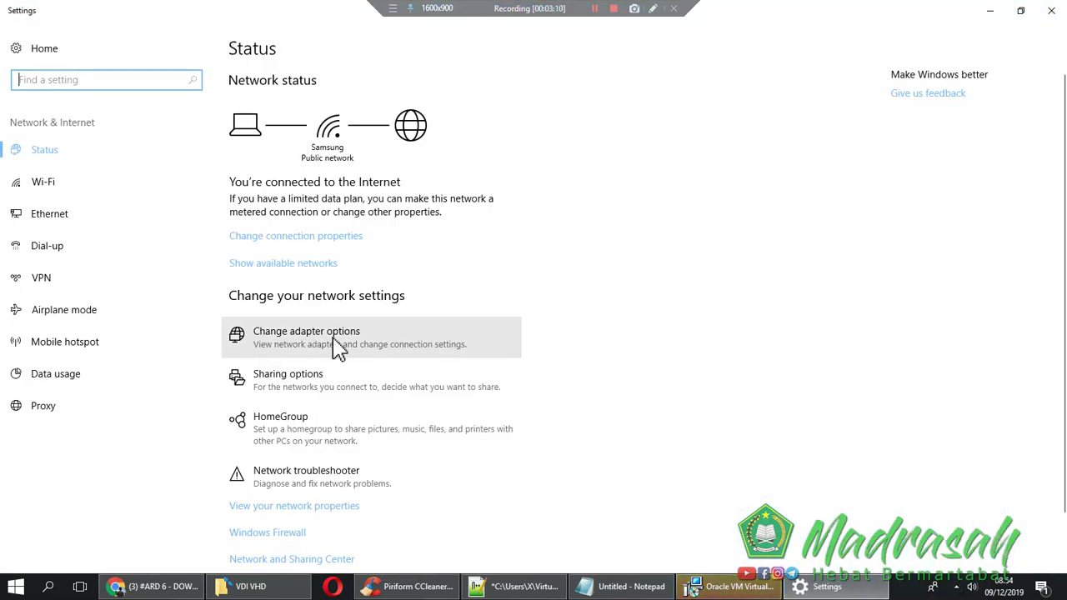
left_click(338, 349)
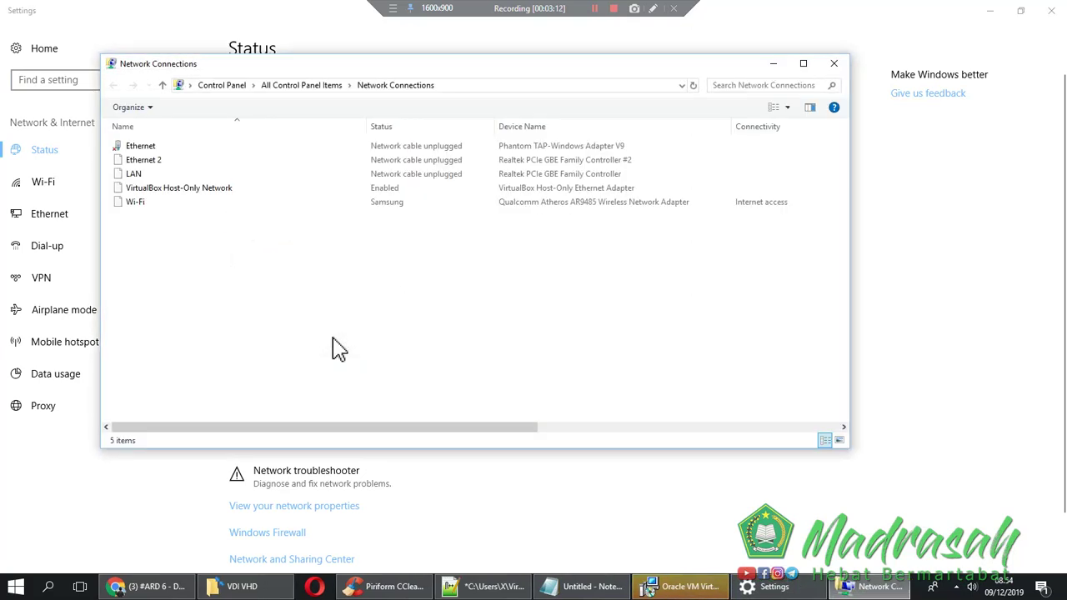
left_click(160, 190)
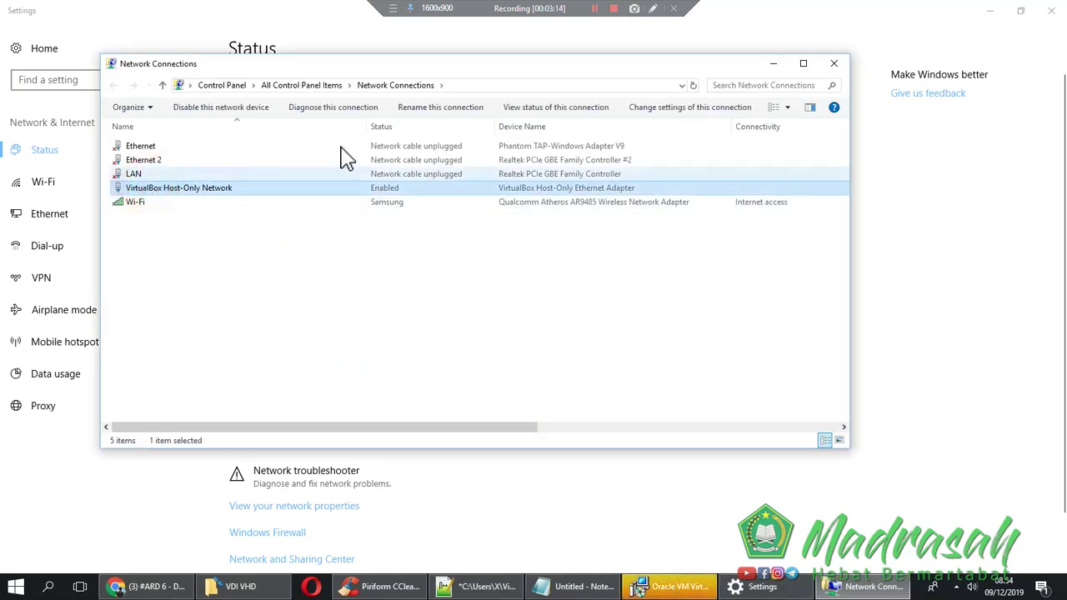
left_click_drag(404, 67, 537, 80)
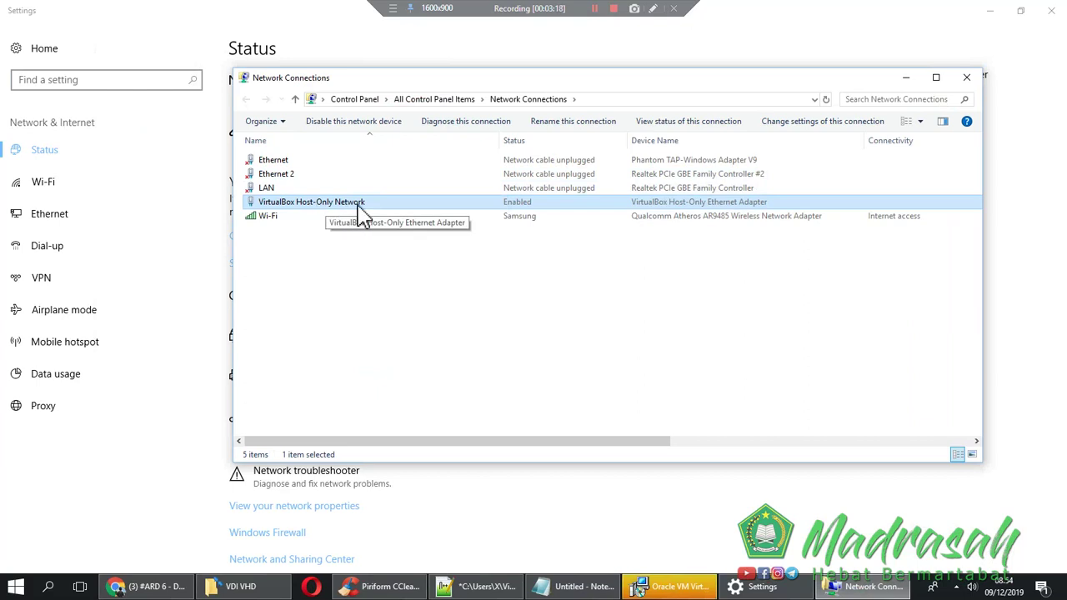
- Open the Internet Protocol Version 4 (TCP/IPv4) properties of the VirtualBox Host-Only Network adapter
left_click(413, 279)
left_click(348, 206)
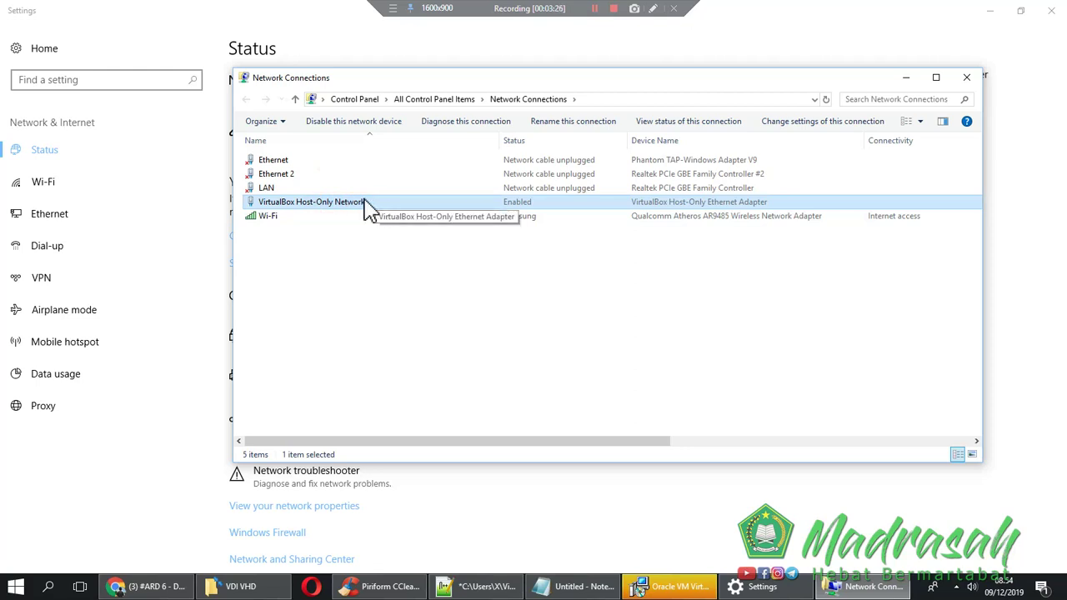
right_click(367, 208)
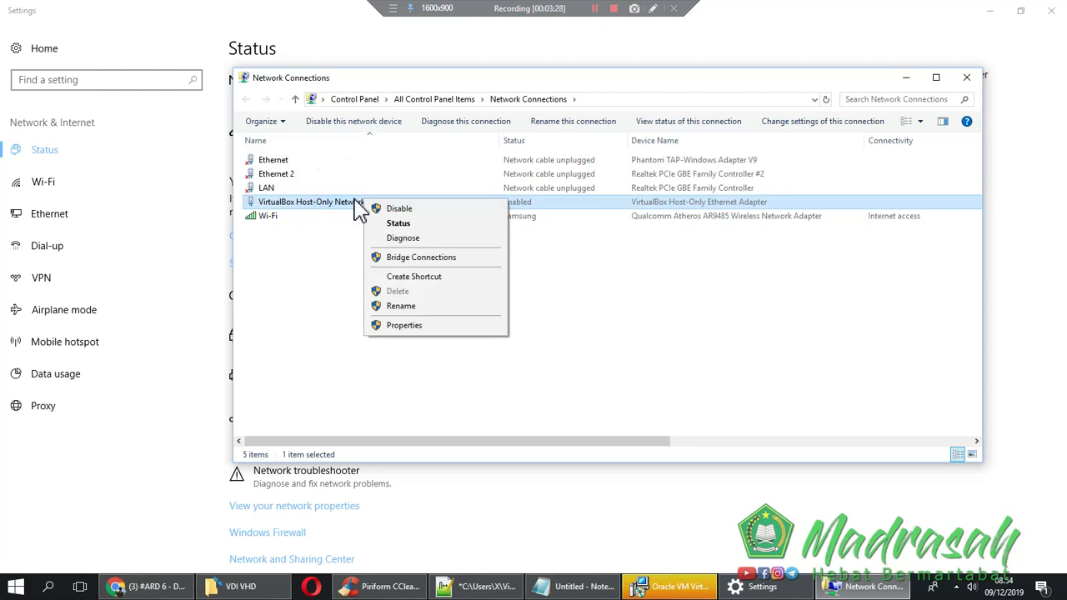
left_click(417, 324)
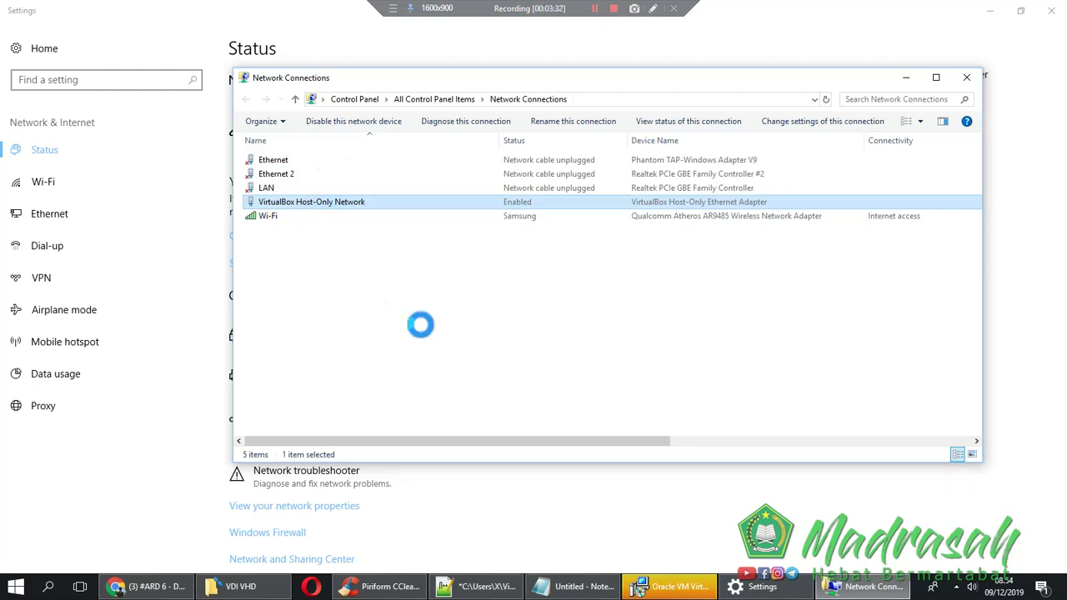
left_click_drag(400, 134, 532, 144)
left_click(498, 284)
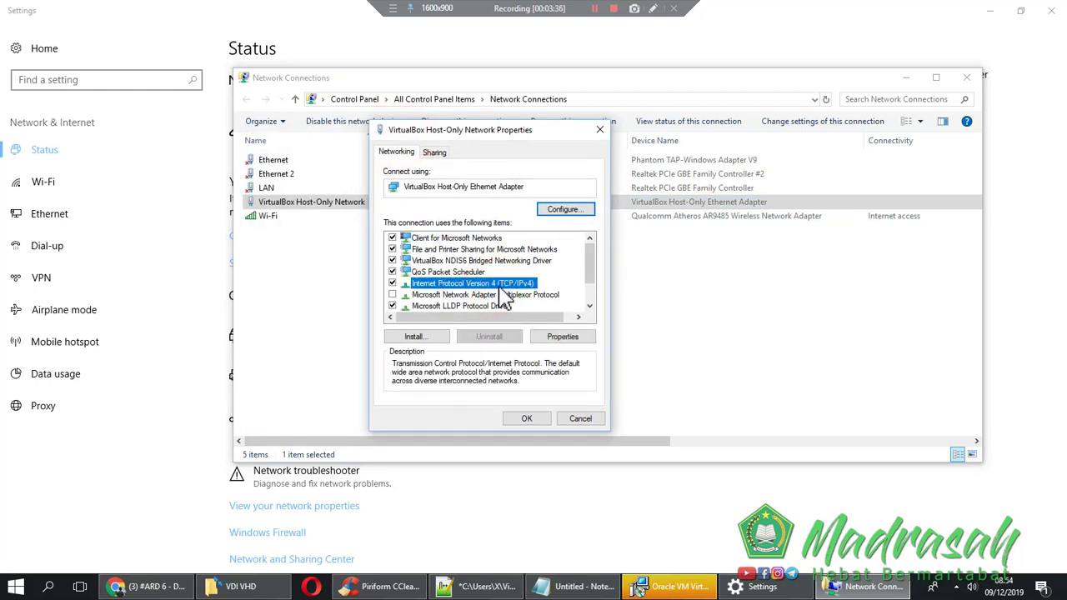
double_click(504, 287)
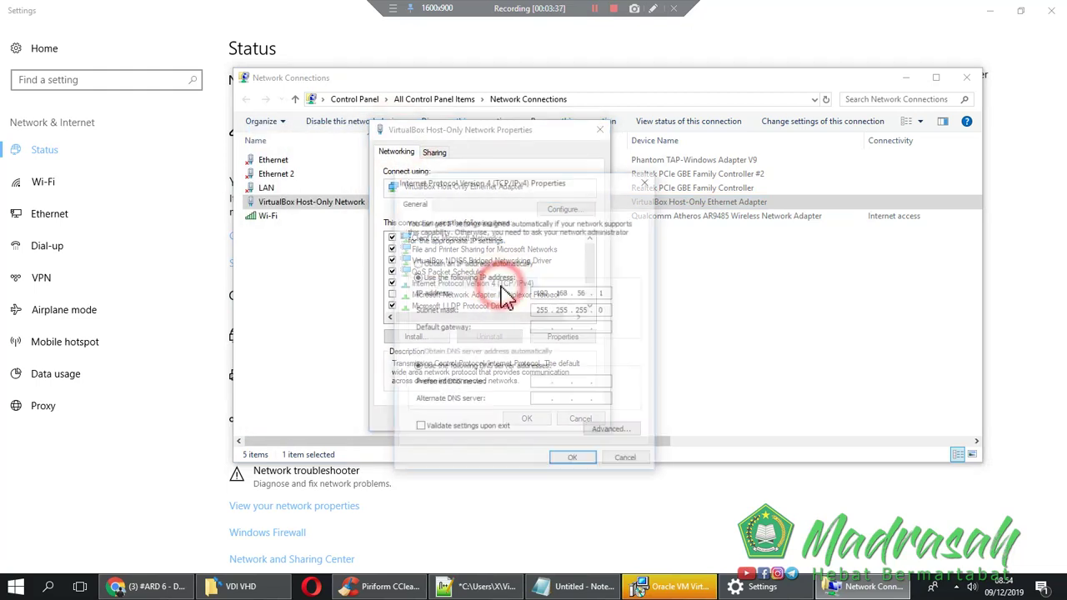
- Set the host-only adapter's IP address to 192.168.0.111 and confirm the IPv4 and adapter properties
double_click(582, 293)
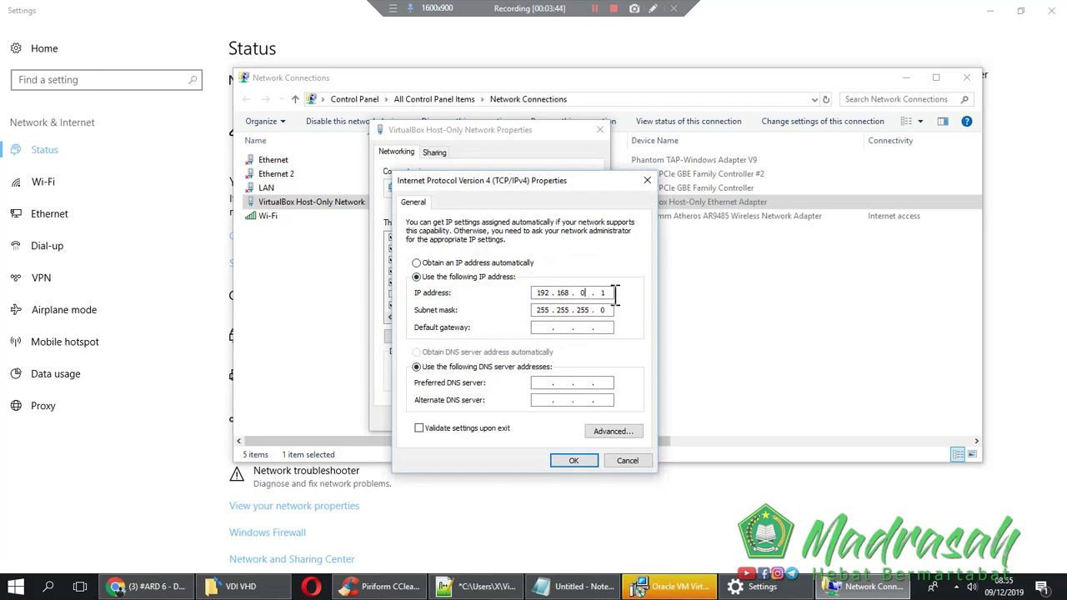
left_click(611, 293)
left_click(581, 465)
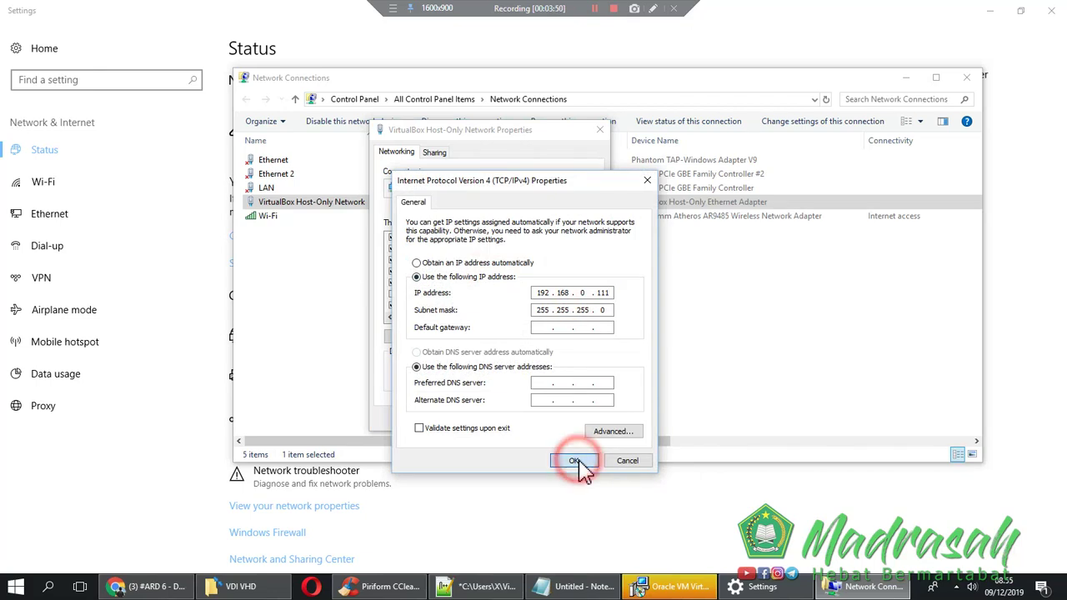
left_click(530, 417)
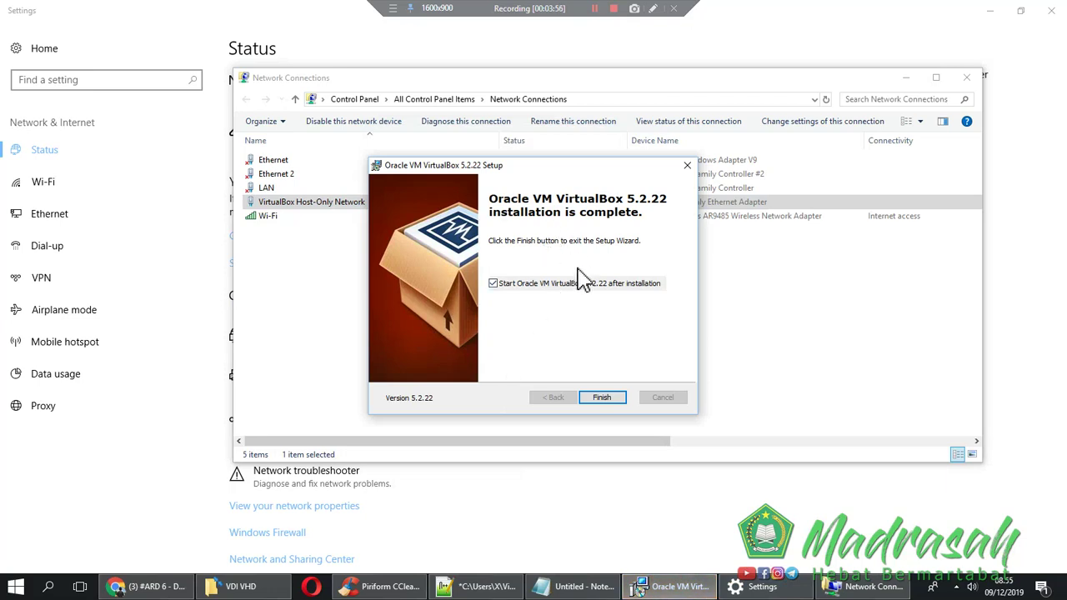
- Finish the VirtualBox setup with the program starting after installation, and bring its manager window into view over the desktop
left_click(604, 399)
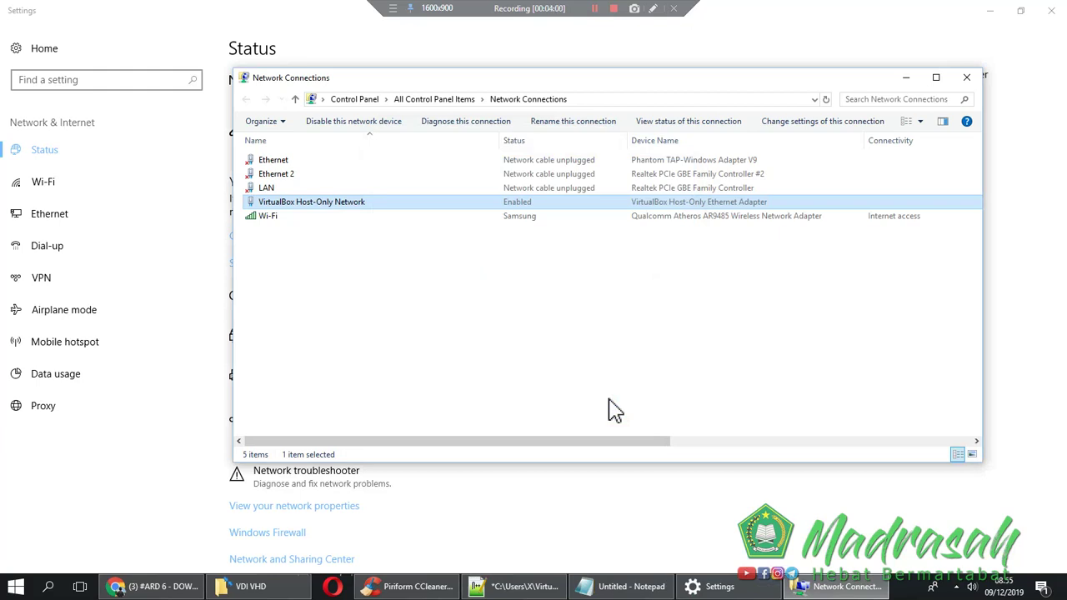
key("super+d")
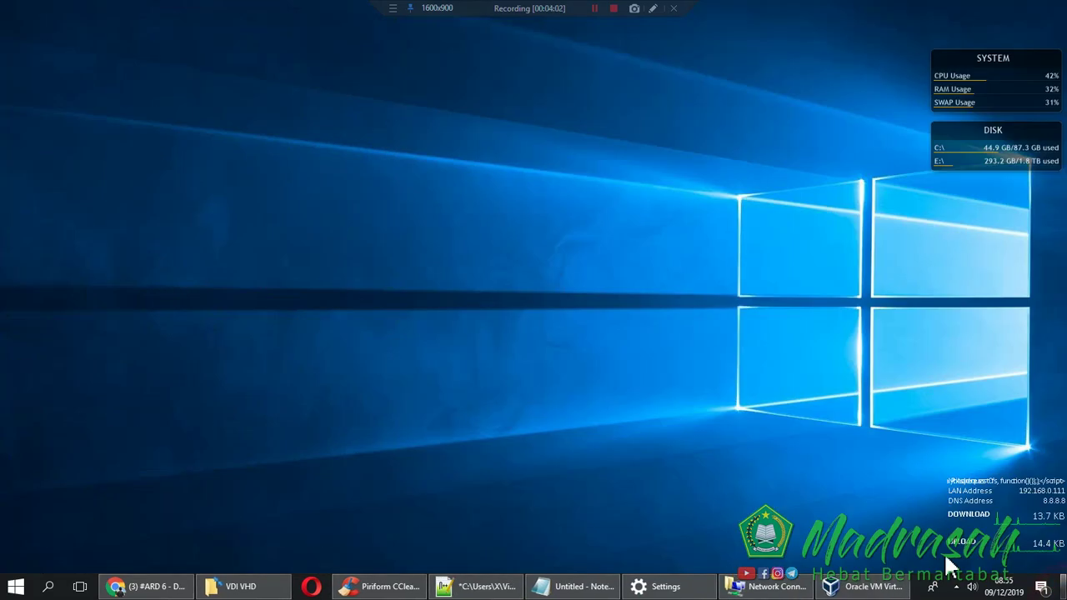
double_click(469, 331)
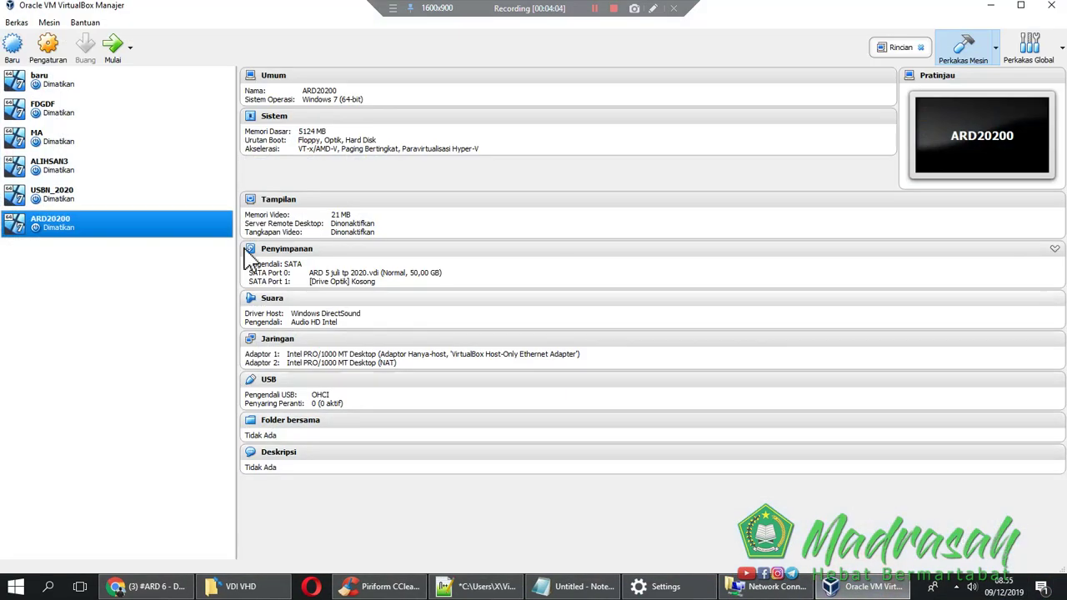
double_click(240, 10)
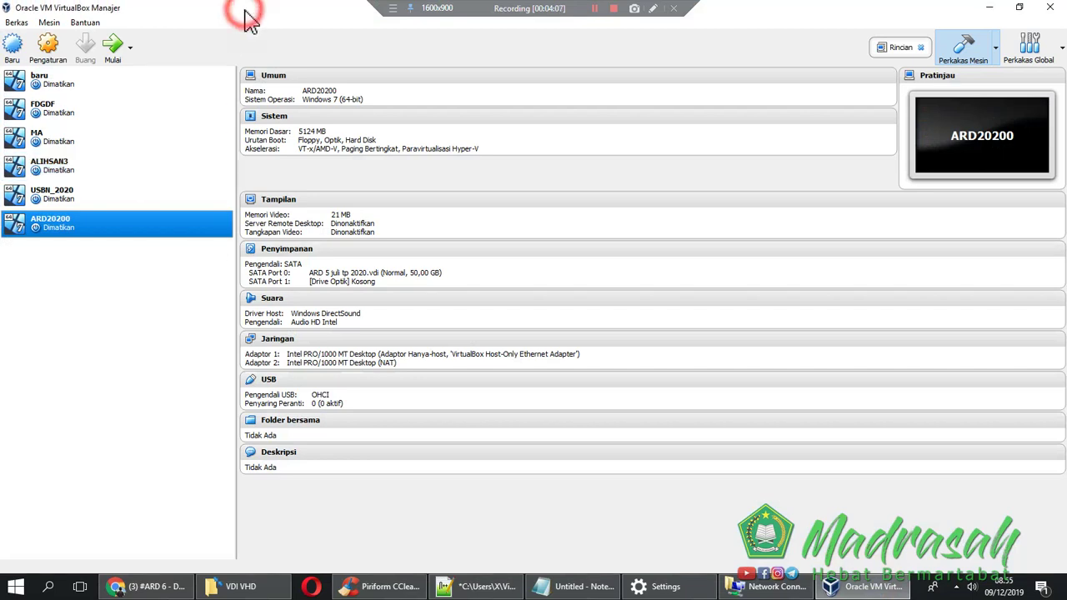
left_click_drag(269, 12, 310, 36)
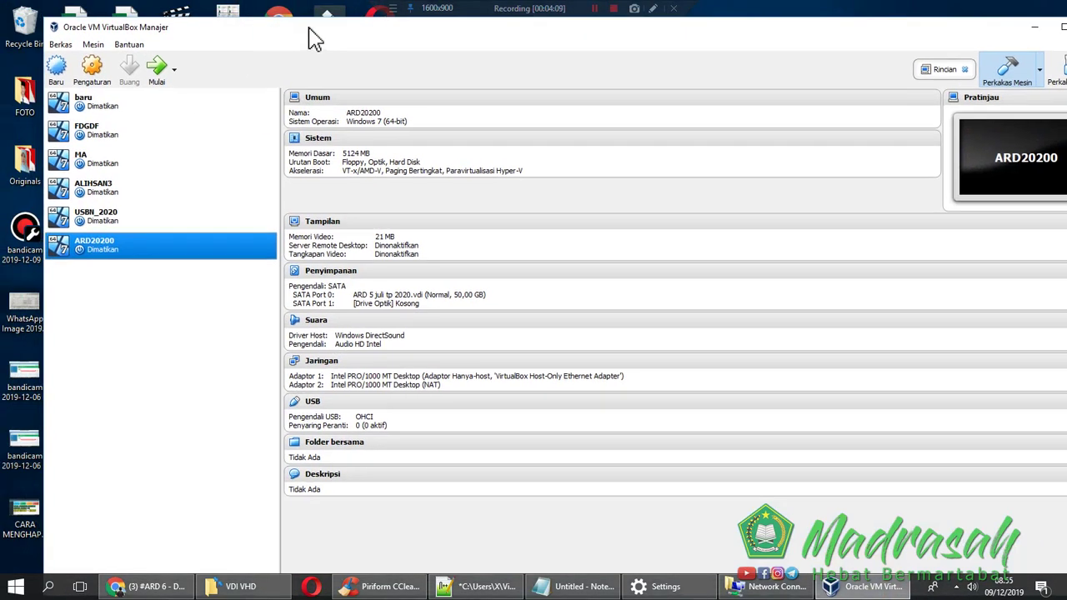
- Remove the ARD20200 virtual machine from the machine list
right_click(213, 254)
left_click(231, 290)
left_click(587, 374)
left_click(178, 298)
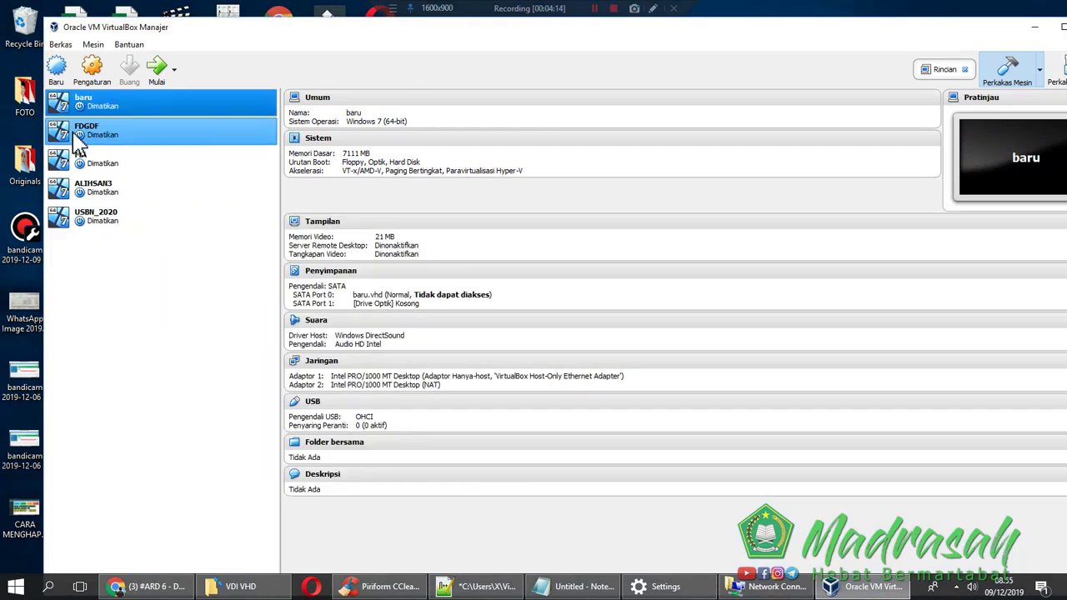
- Start creating a new virtual machine named ARDSMSGENAP
left_click(58, 74)
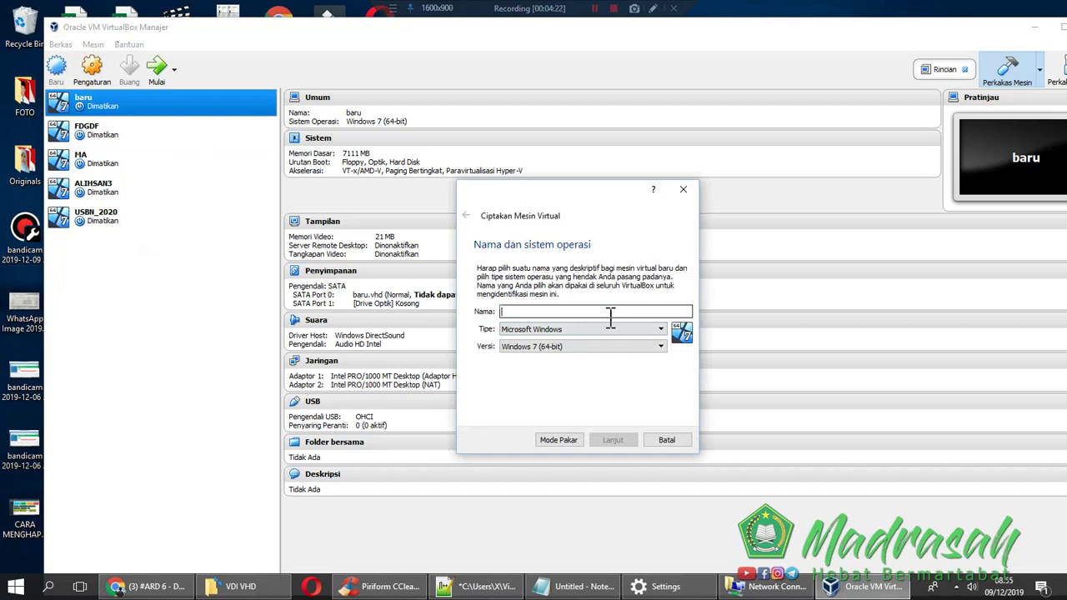
left_click(610, 315)
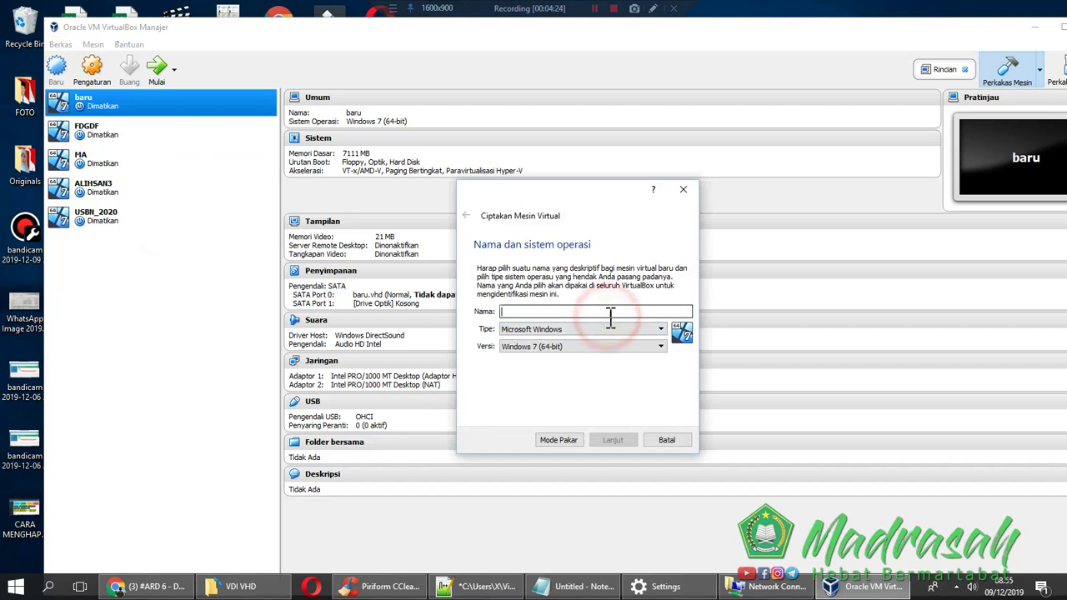
type("A")
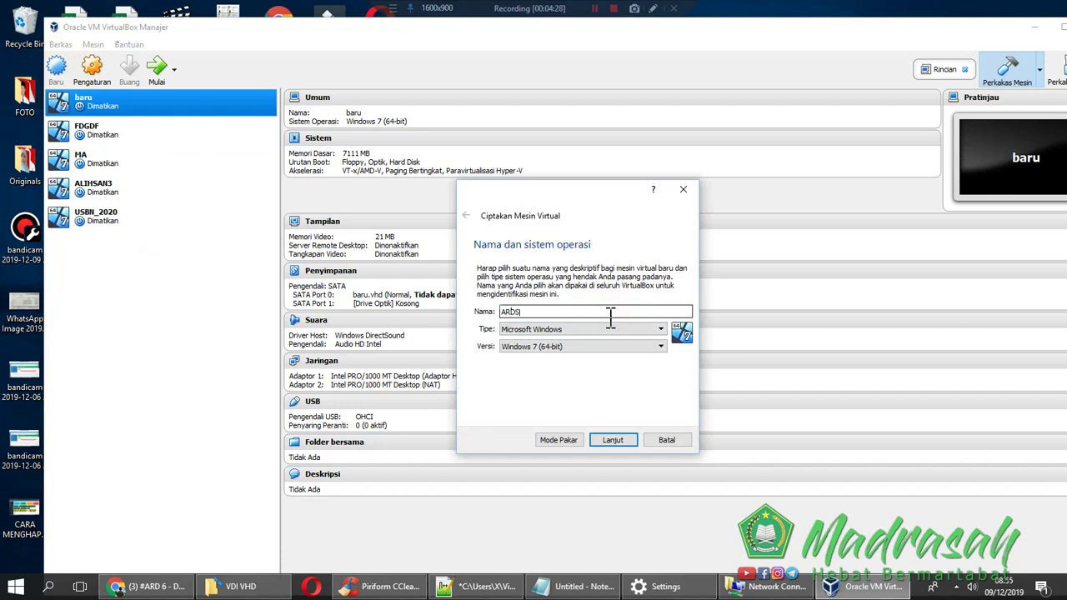
type("RDSMSGENAP")
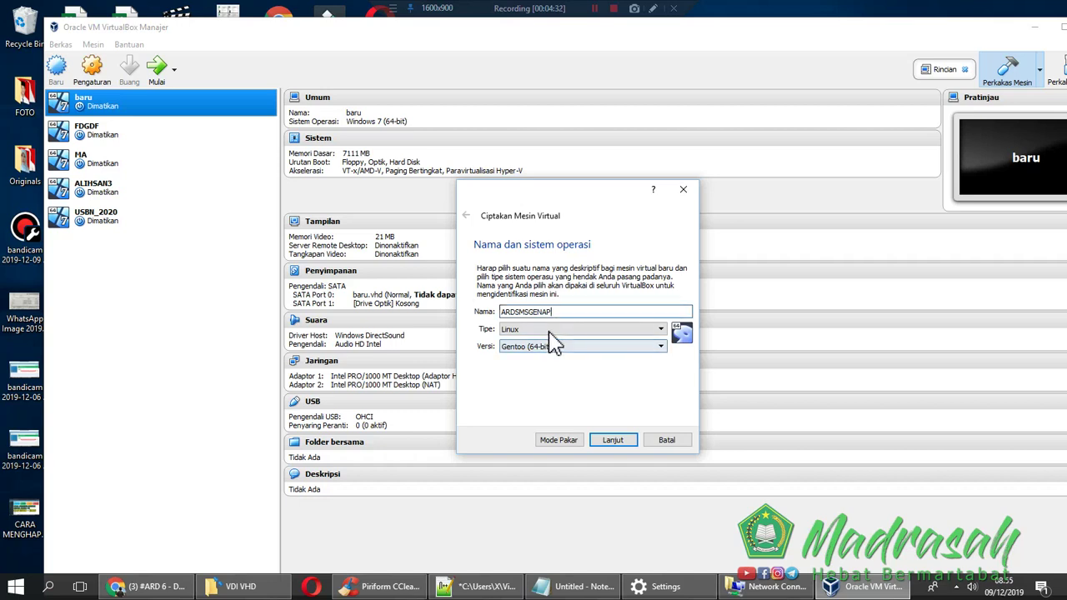
left_click(550, 330)
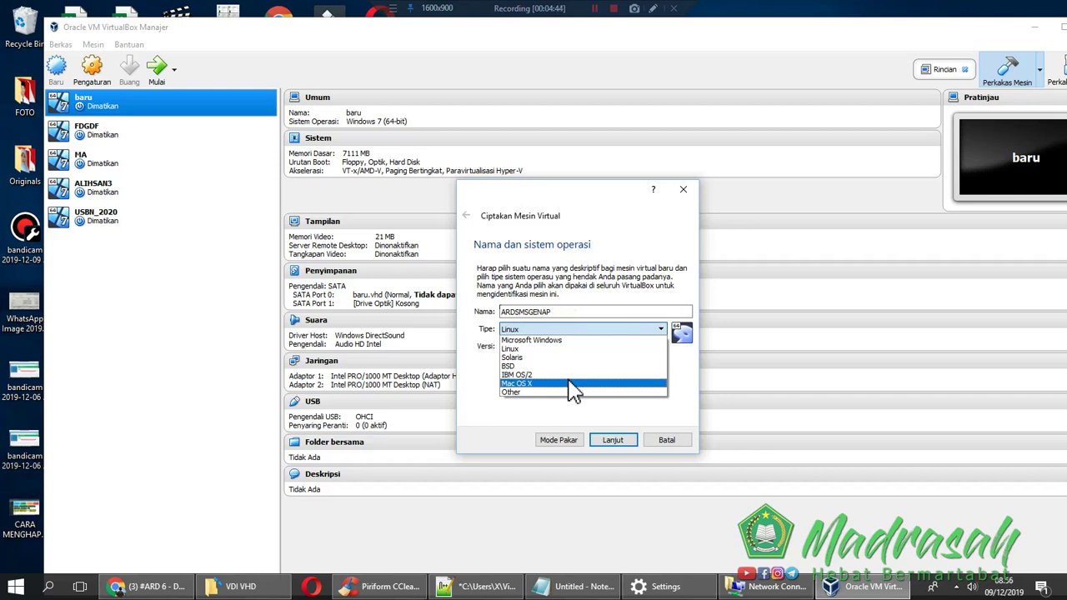
left_click(575, 350)
left_click(583, 346)
scroll(587, 375, "down", 2)
scroll(590, 371, "up", 4)
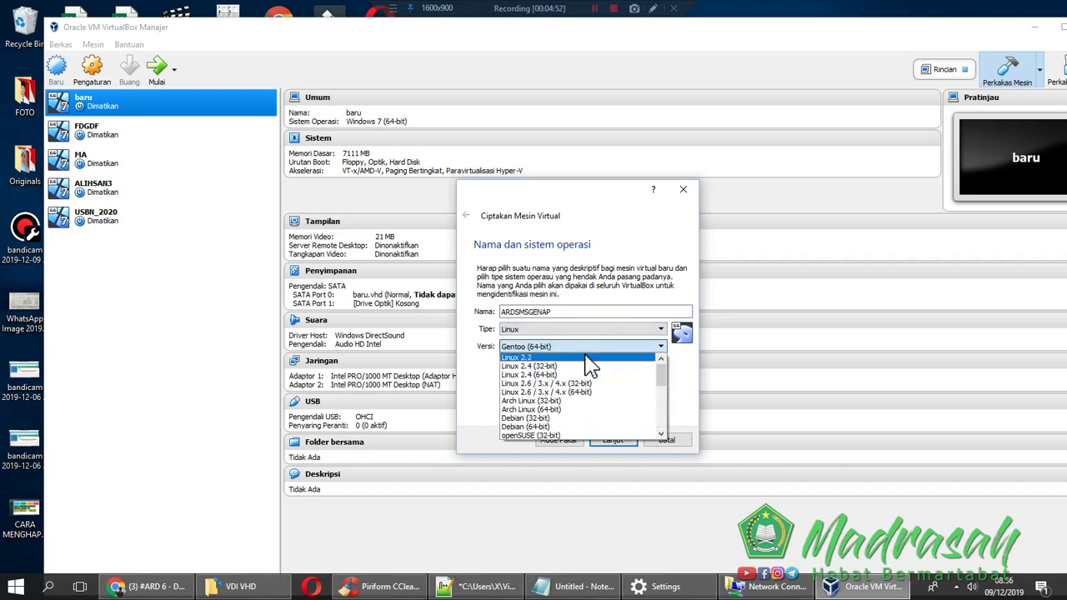
- Set the new machine's type to Microsoft Windows and version to Windows 7 (64-bit), and allocate 7216 MB of memory
left_click(588, 330)
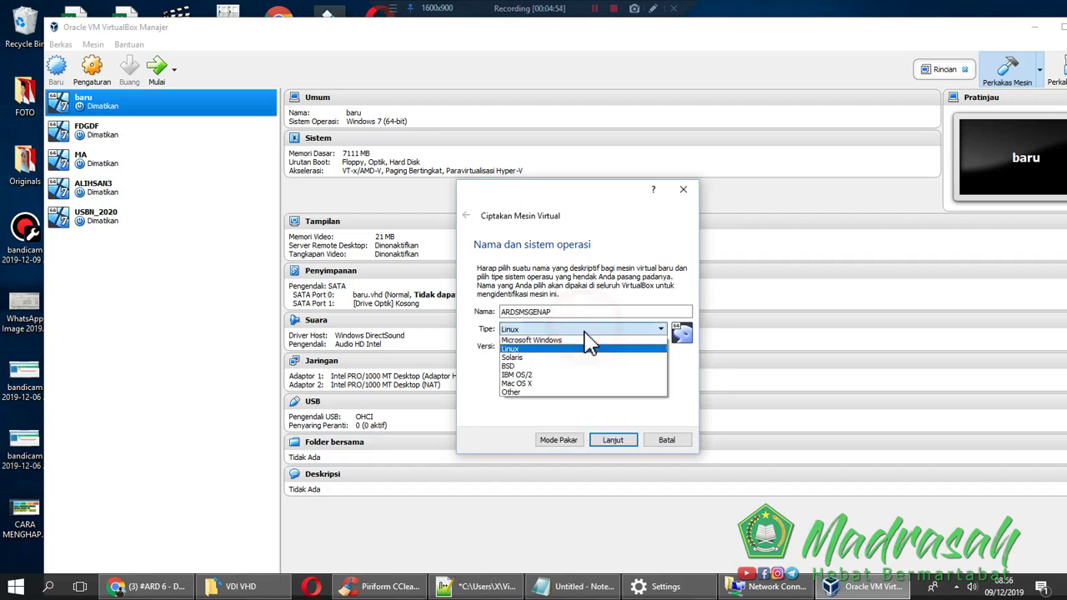
left_click(580, 342)
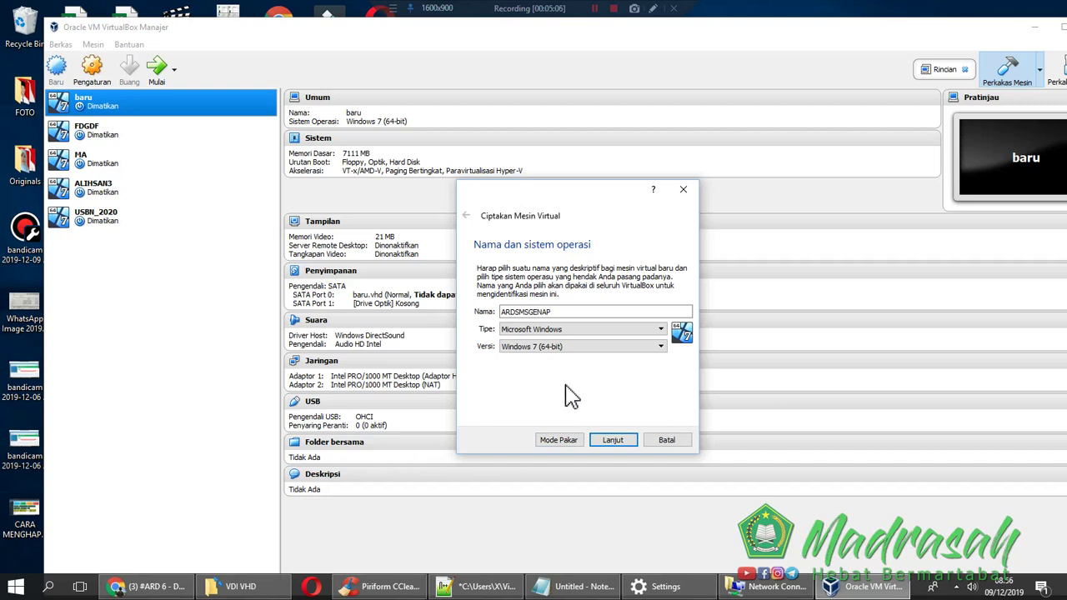
left_click(584, 346)
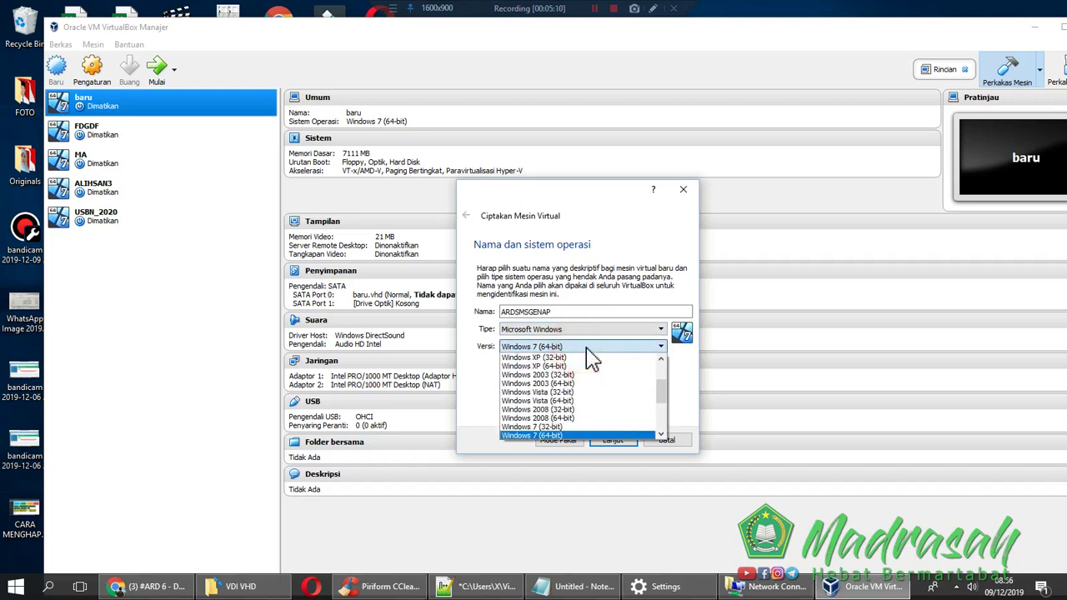
left_click(573, 435)
left_click(618, 441)
left_click_drag(507, 311, 572, 323)
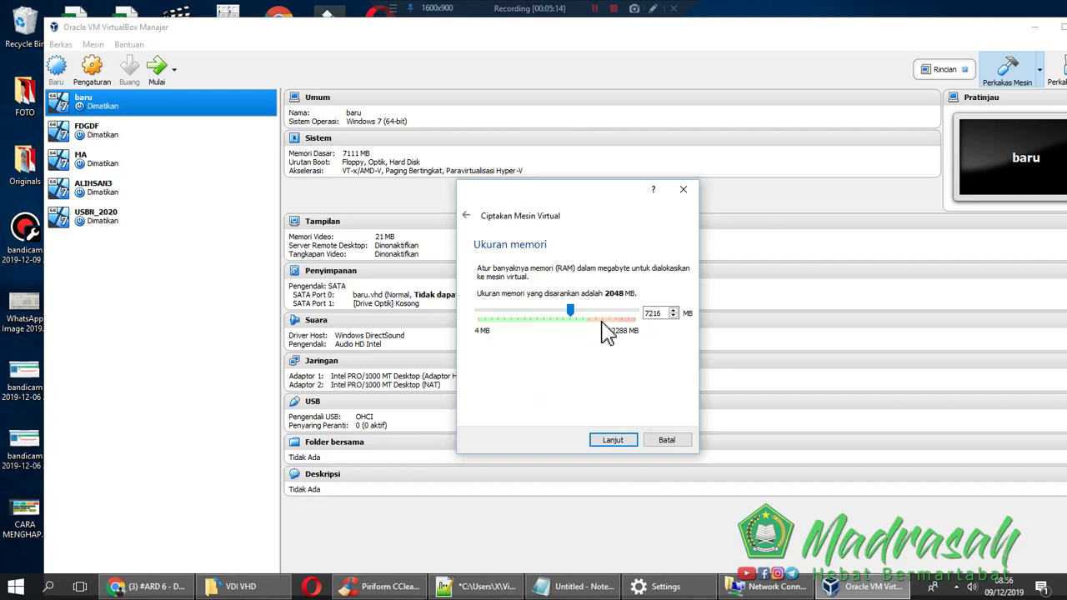
left_click(622, 442)
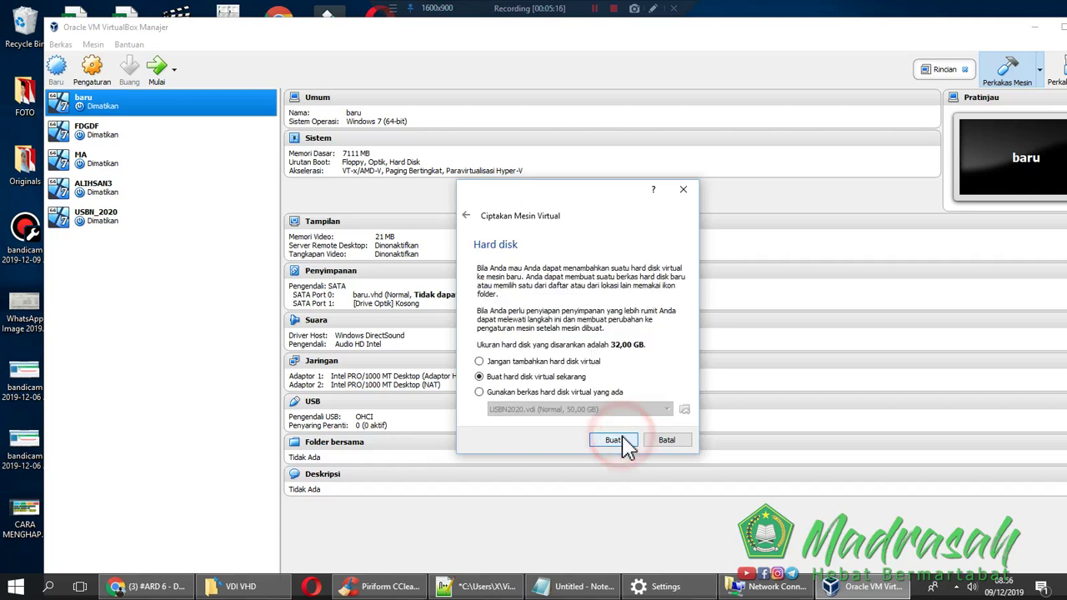
- Use the existing virtual hard disk ARD 5 juli tp 2020.vdi from the ARD folder and create the machine
left_click(541, 392)
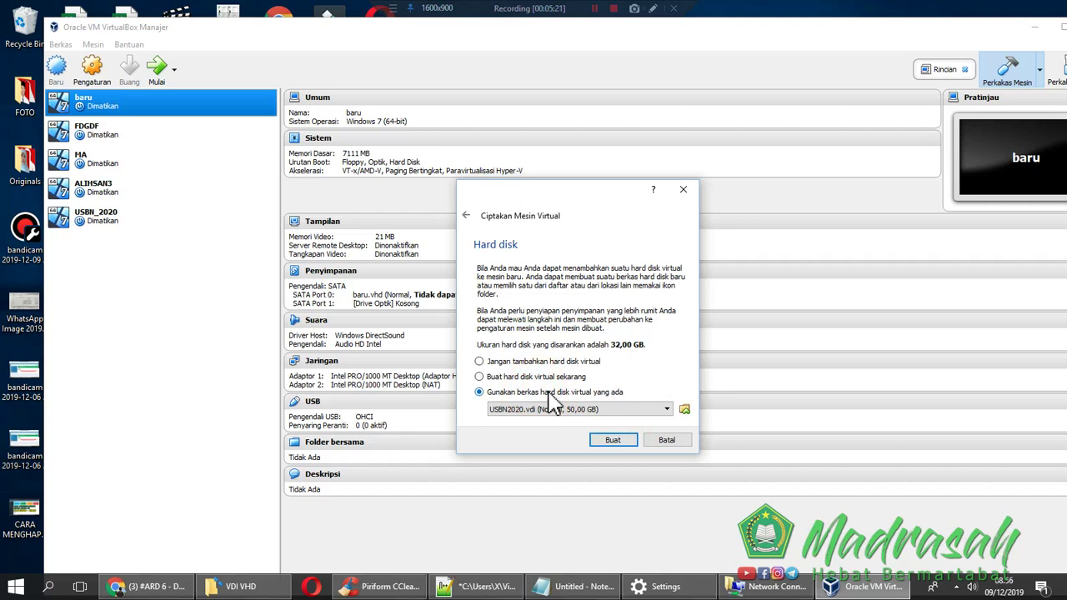
left_click(684, 412)
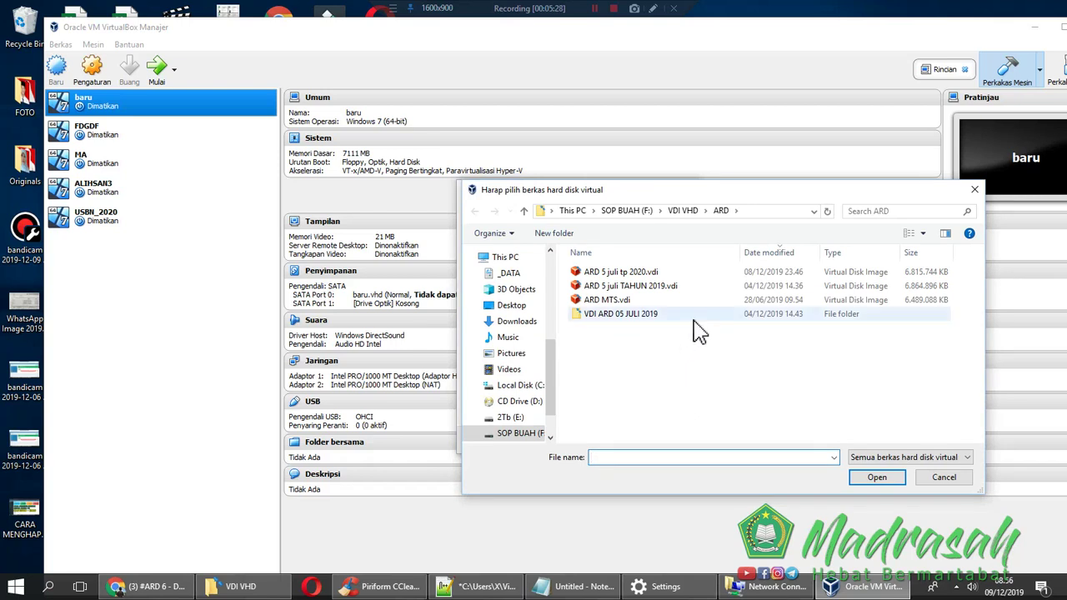
double_click(649, 272)
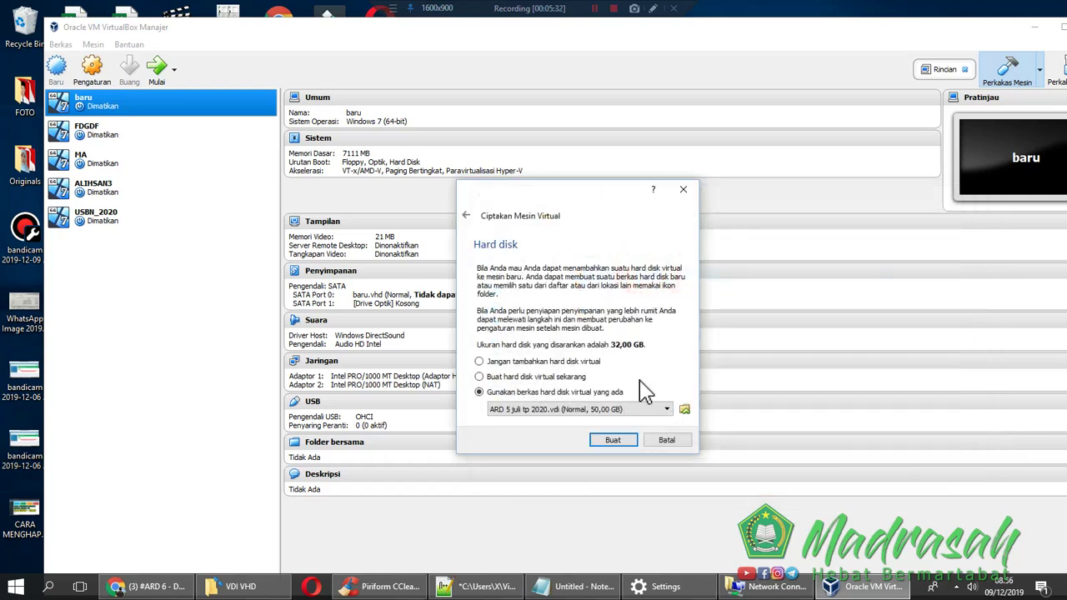
left_click(625, 448)
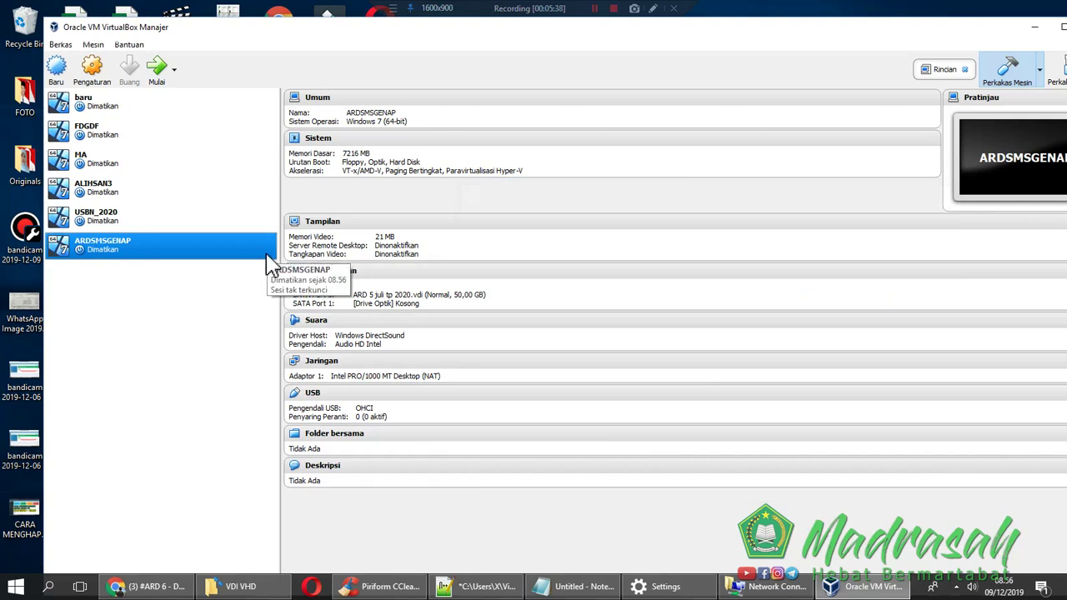
- Open the network settings of ARDSMSGENAP and attach Adaptor 1 to Adaptor Hanya-host
left_click(87, 73)
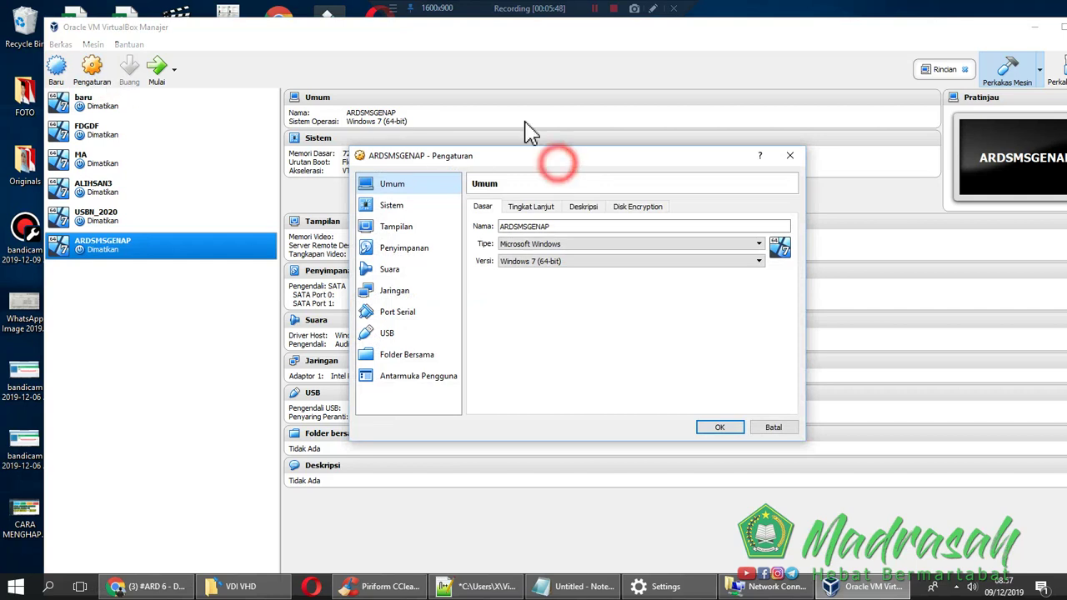
left_click(382, 234)
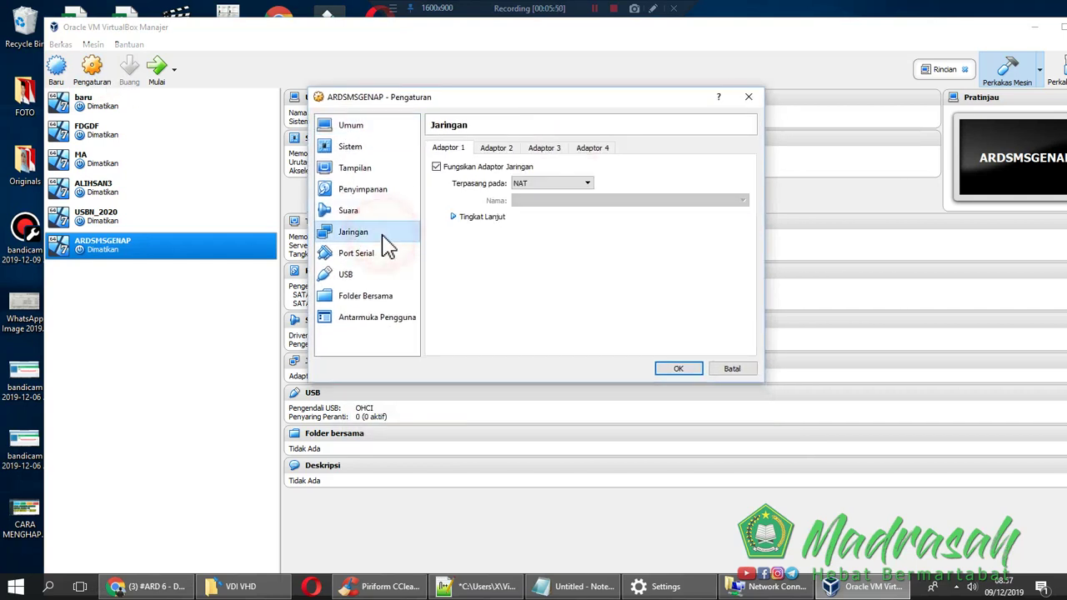
left_click(553, 185)
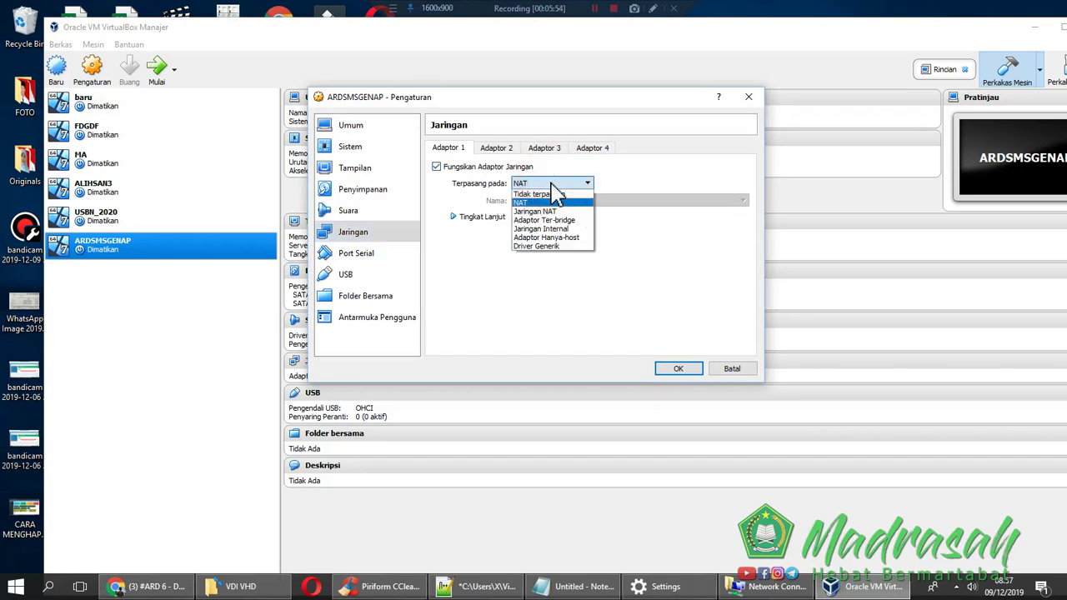
left_click(550, 185)
left_click(551, 185)
left_click(569, 239)
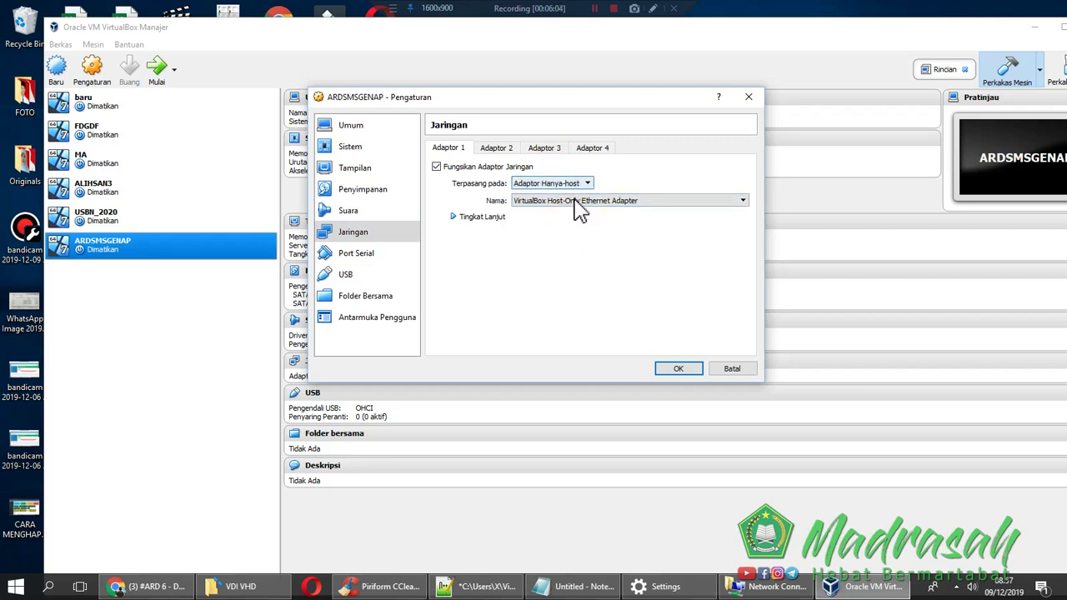
- Enable Adaptor 2 attached to NAT, and return to the Adaptor 1 settings
left_click(496, 147)
left_click(508, 166)
left_click(560, 184)
left_click(552, 202)
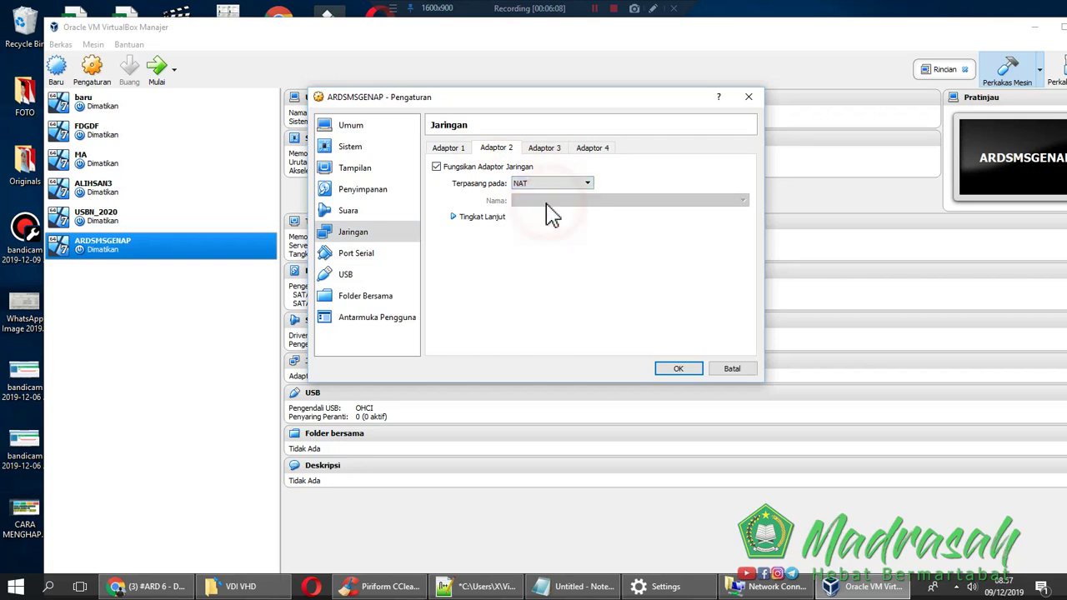
left_click(680, 371)
left_click(450, 148)
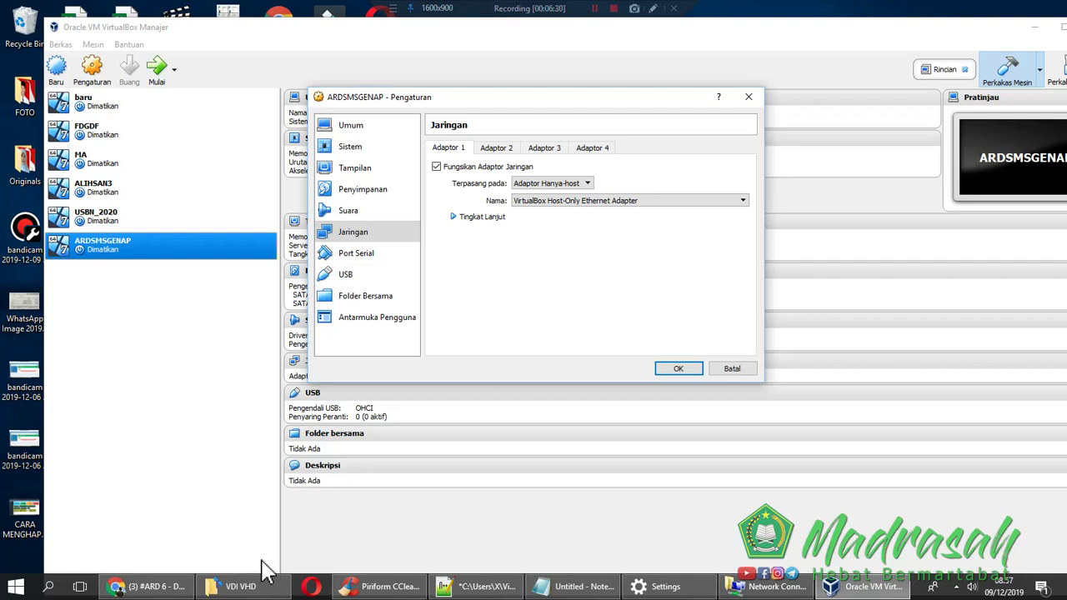
- Switch to Chrome and search the Madrasah Hebat Bermartabat YouTube channel for "3 CARA" to find the ARD network setup video
mouse_move(260, 592)
left_click(148, 586)
scroll(347, 283, "up", 5)
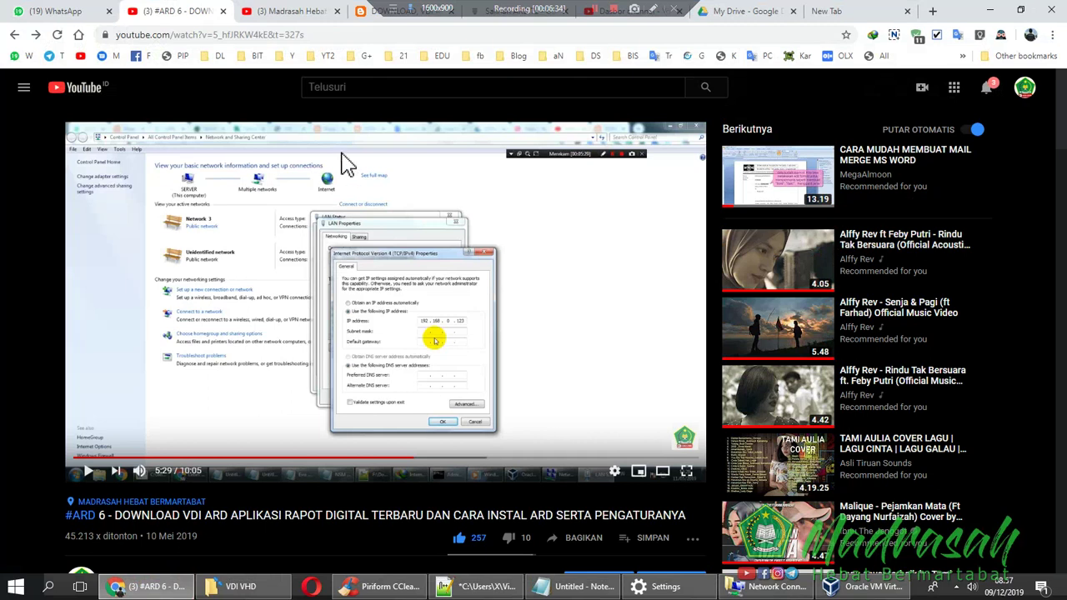
left_click(269, 11)
left_click(710, 202)
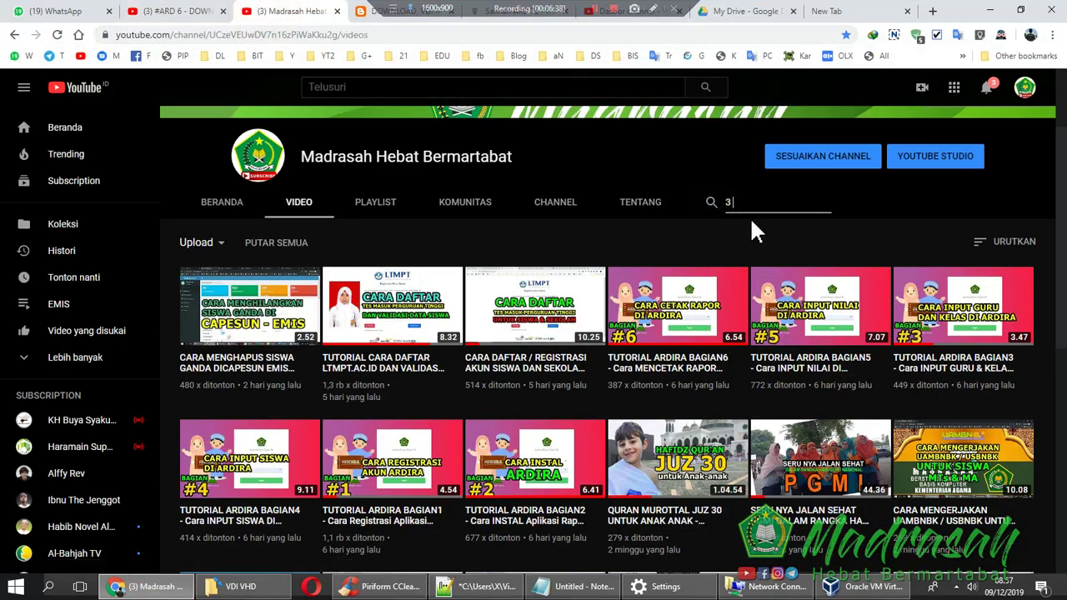
key("Return")
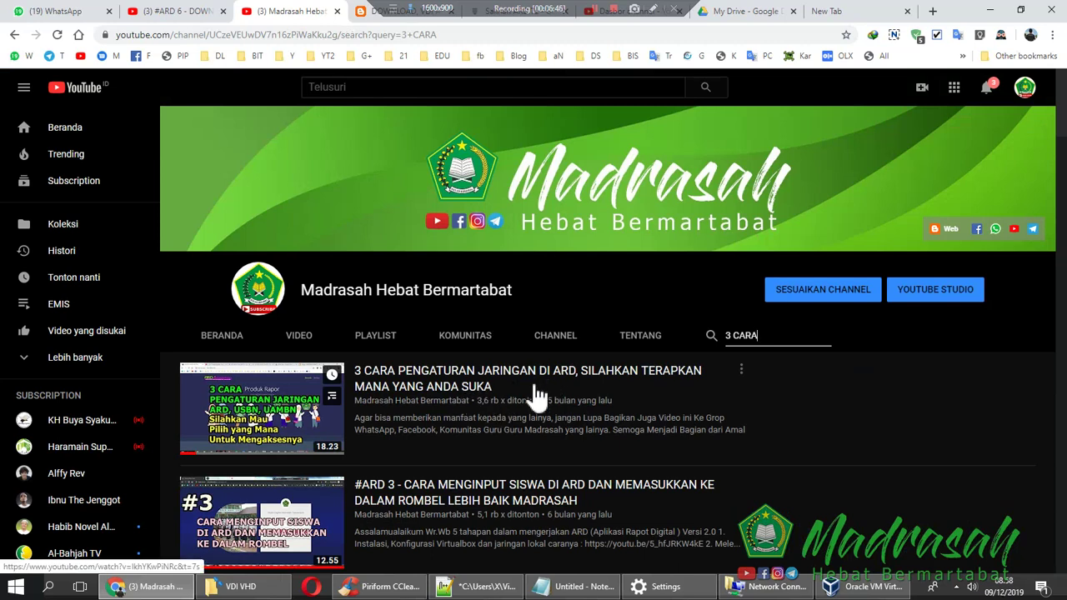
scroll(593, 397, "down", 1)
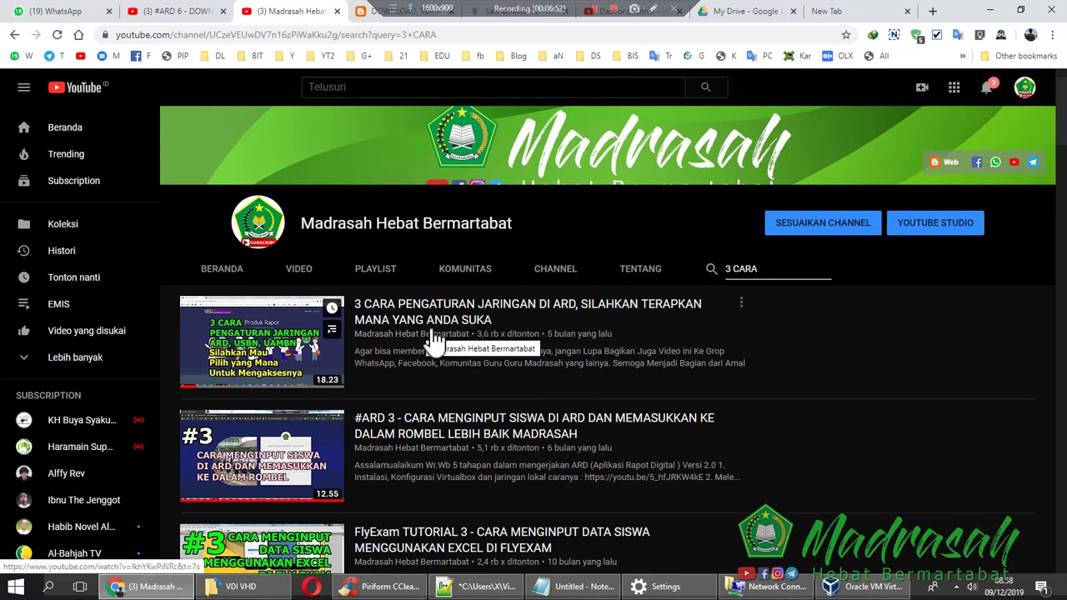
scroll(454, 318, "up", 1)
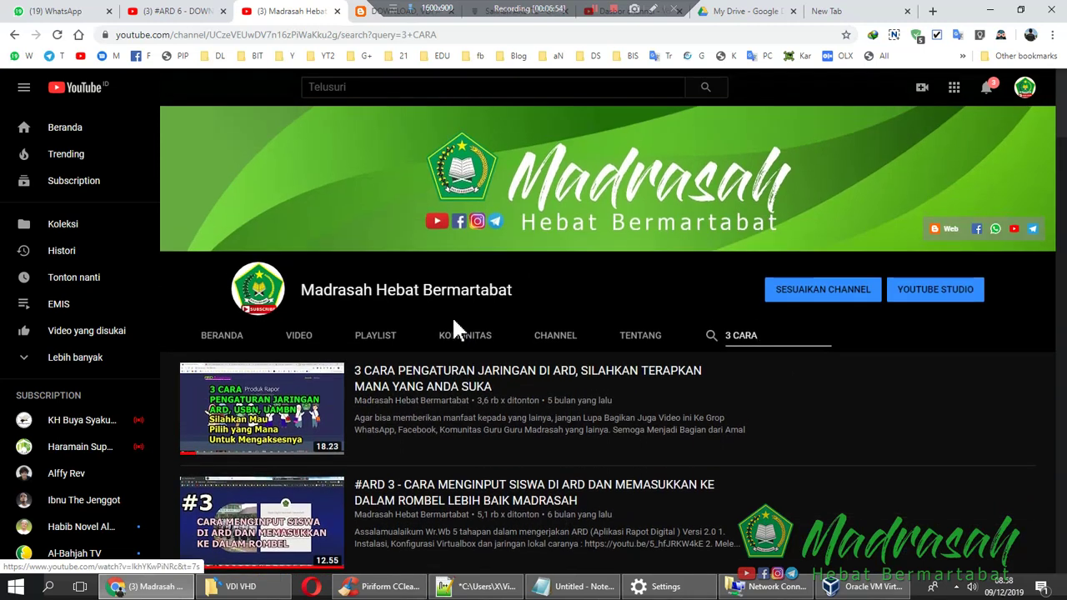
- Return to VirtualBox, recheck Adaptor 1 and Adaptor 2, save the network settings and start the ARDSMSGENAP machine
left_click(867, 587)
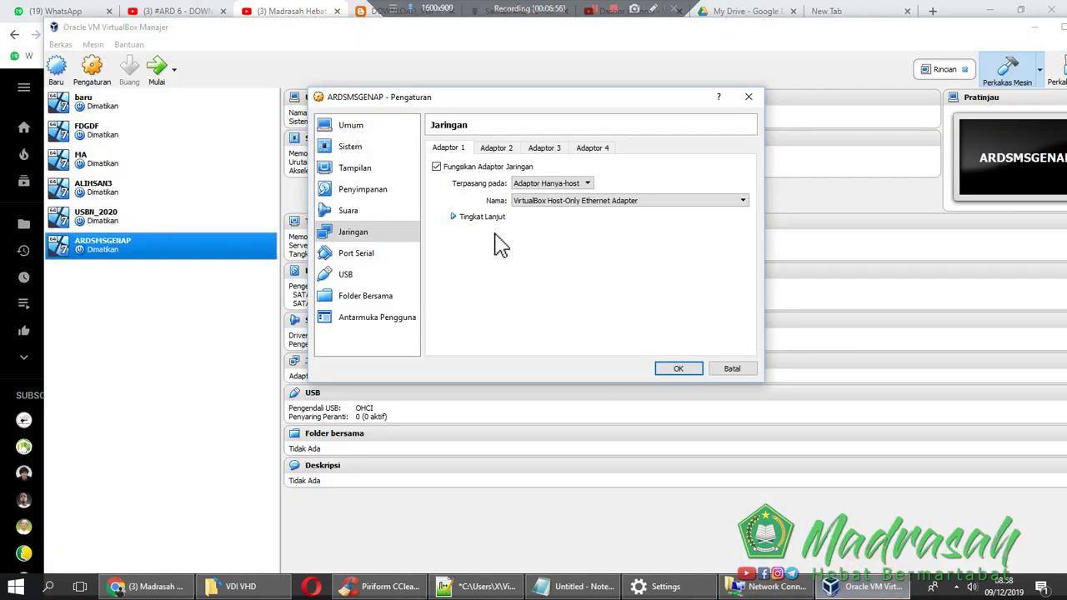
left_click(500, 150)
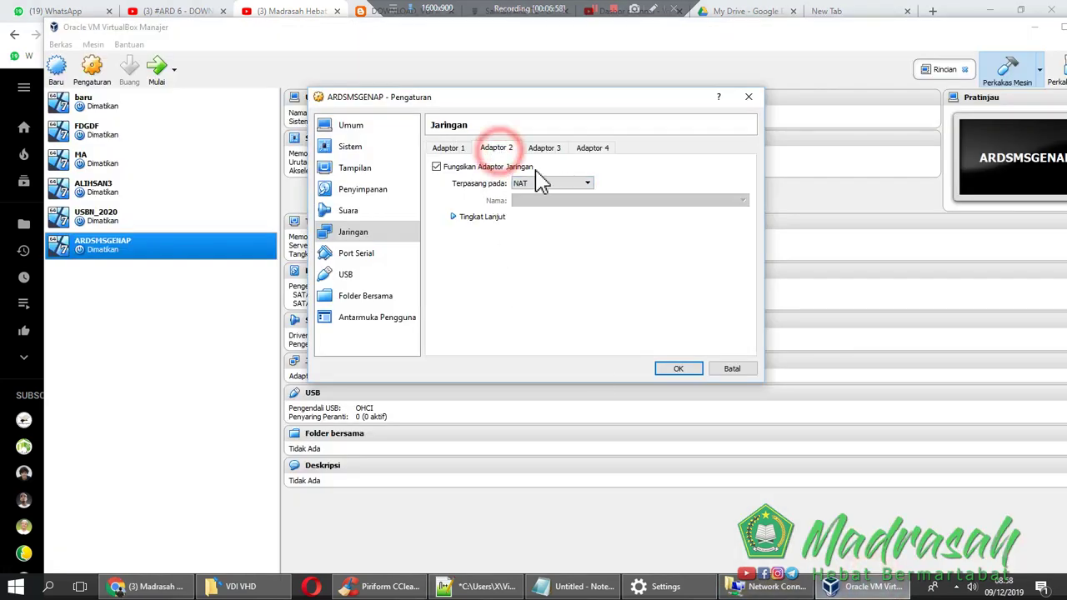
left_click(450, 147)
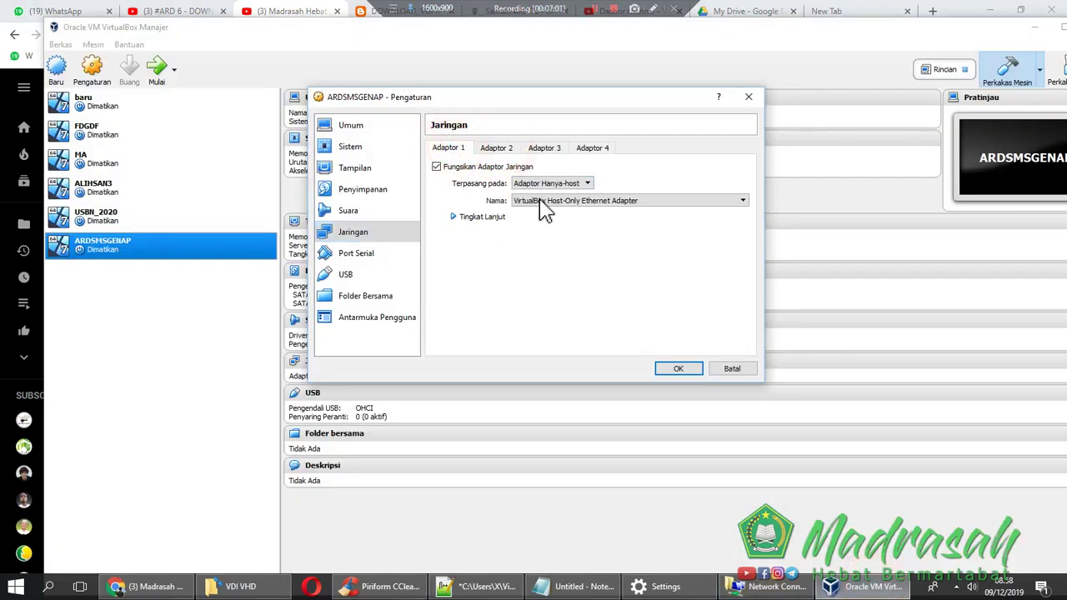
left_click(498, 147)
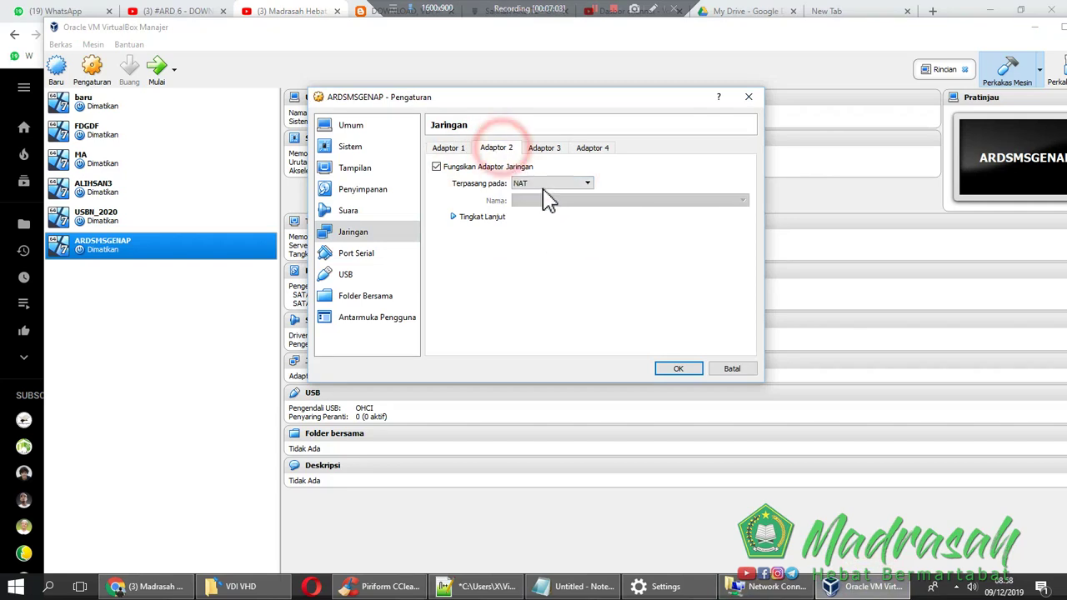
left_click(678, 370)
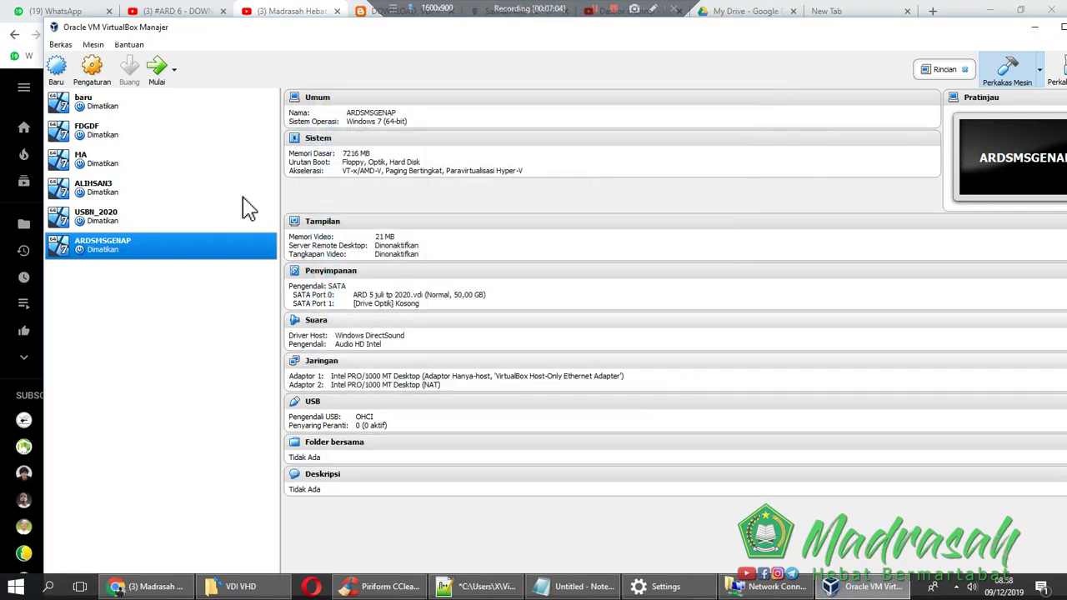
left_click(165, 76)
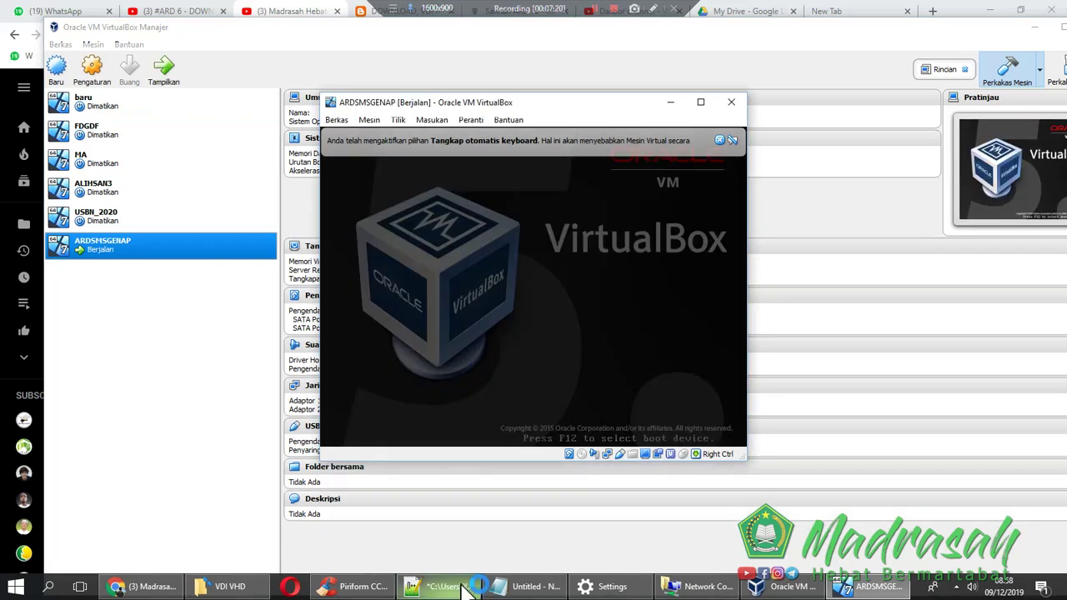
- Switch to Notepad++ and review the list of ARD work stages with their tutorial links, highlighting the headings from stage 2 through stage 6
left_click(463, 586)
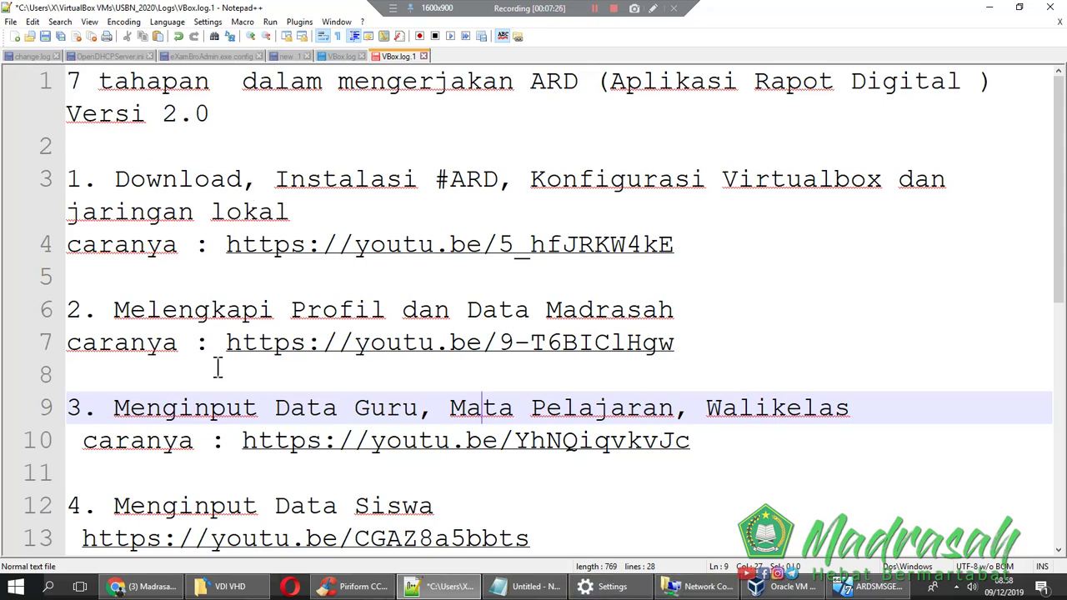
triple_click(218, 311)
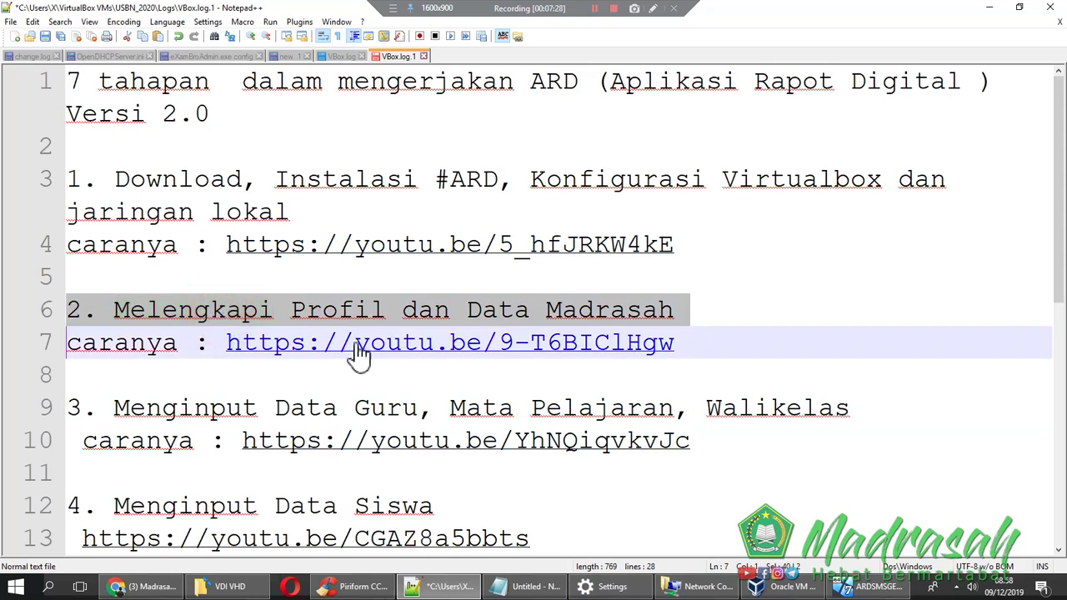
scroll(550, 381, "down", 2)
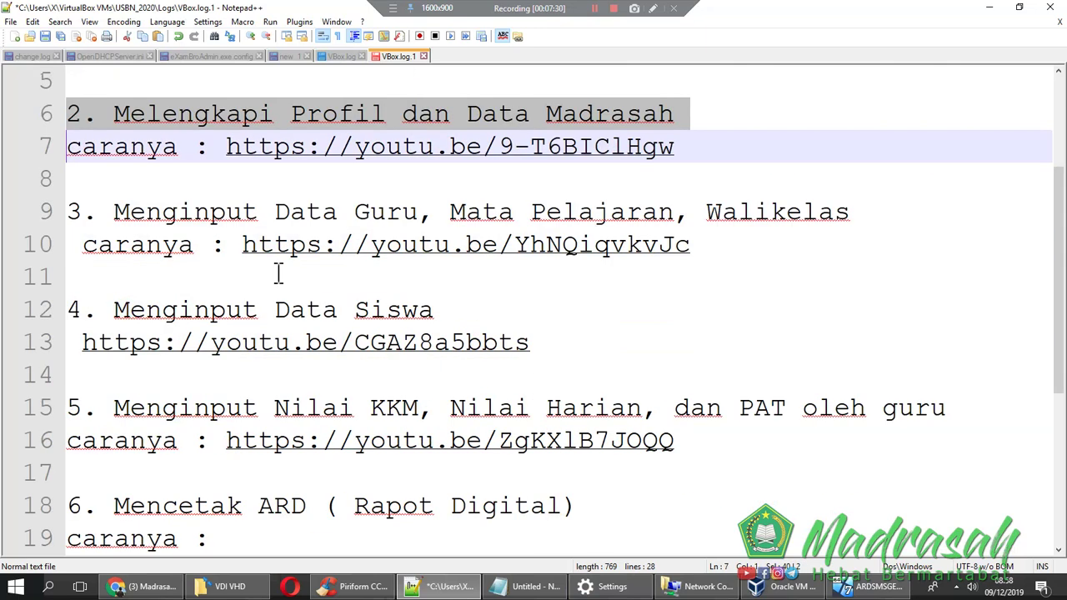
left_click(232, 212)
triple_click(232, 212)
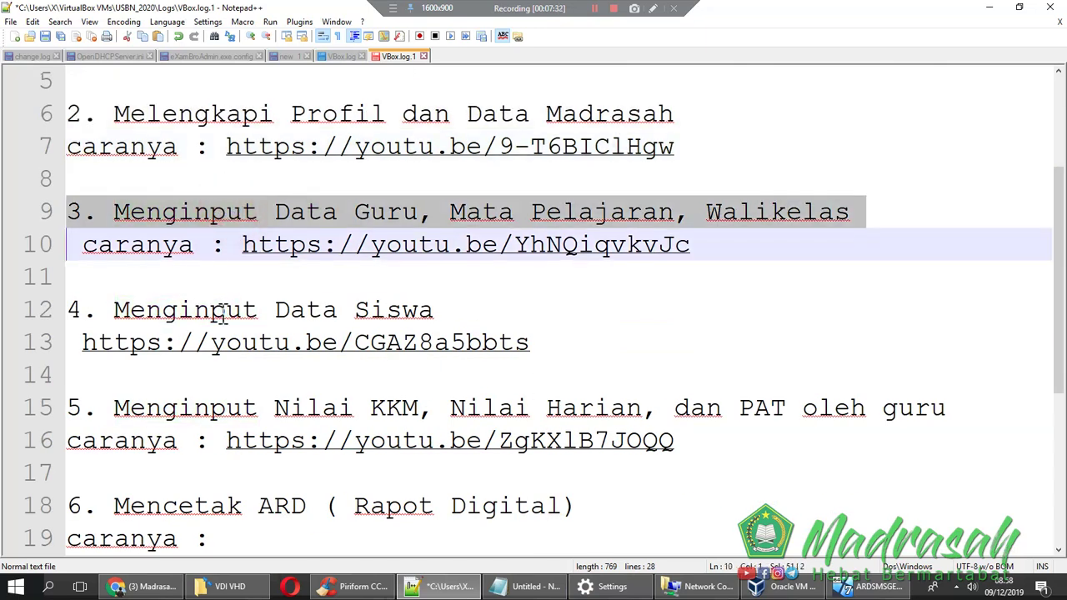
triple_click(218, 310)
double_click(281, 409)
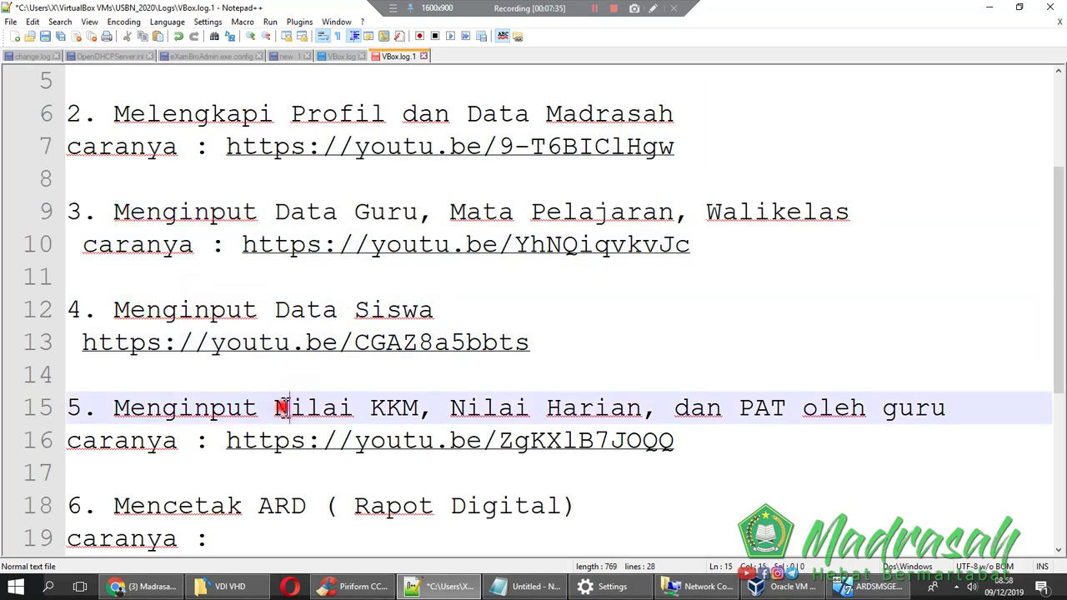
scroll(433, 379, "down", 2)
triple_click(291, 310)
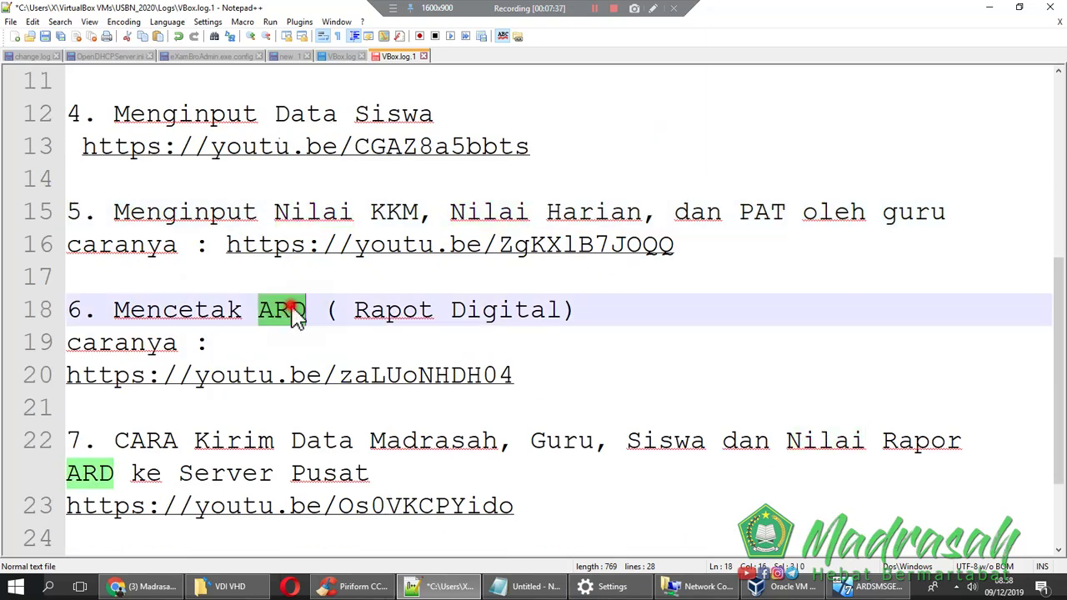